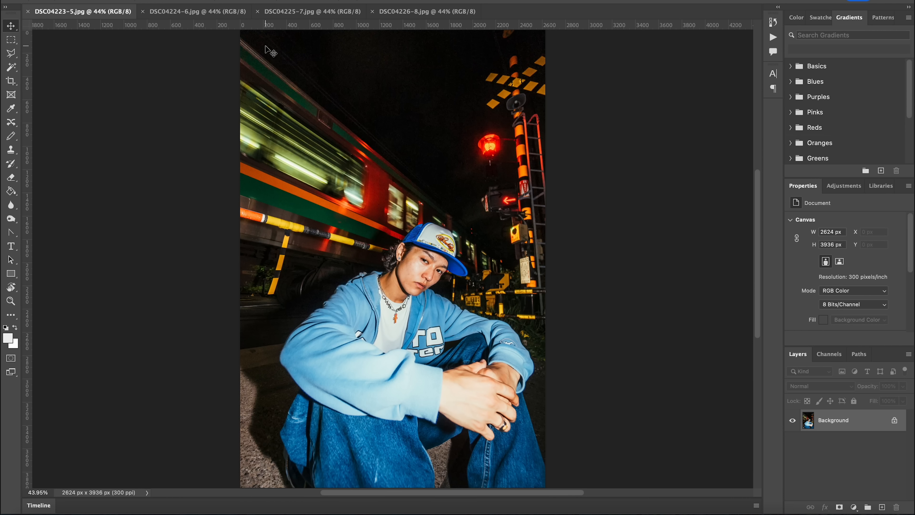
- Look through the four open photos, DSC04223-5 to DSC04226-8, to compare the frames
{"action": "left_click", "coordinate": [195, 15]}
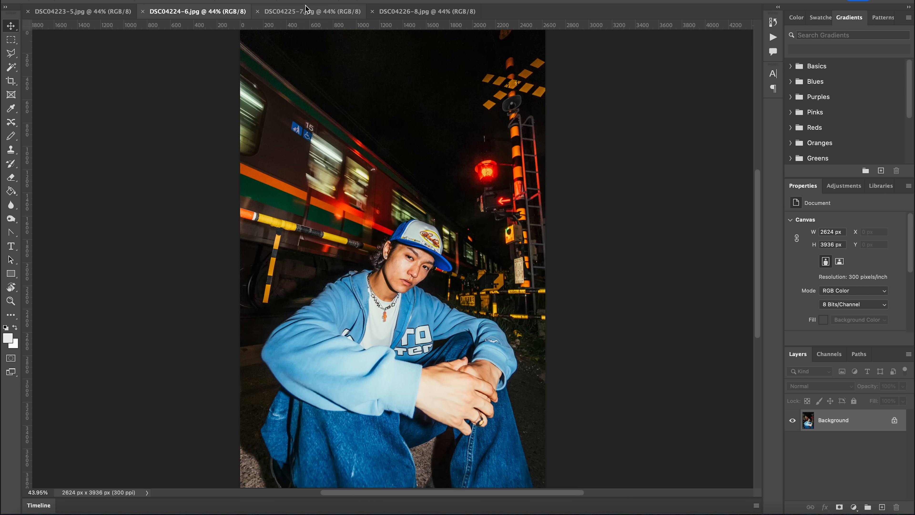
{"action": "left_click", "coordinate": [314, 13]}
{"action": "left_click", "coordinate": [423, 14]}
{"action": "left_click", "coordinate": [95, 15]}
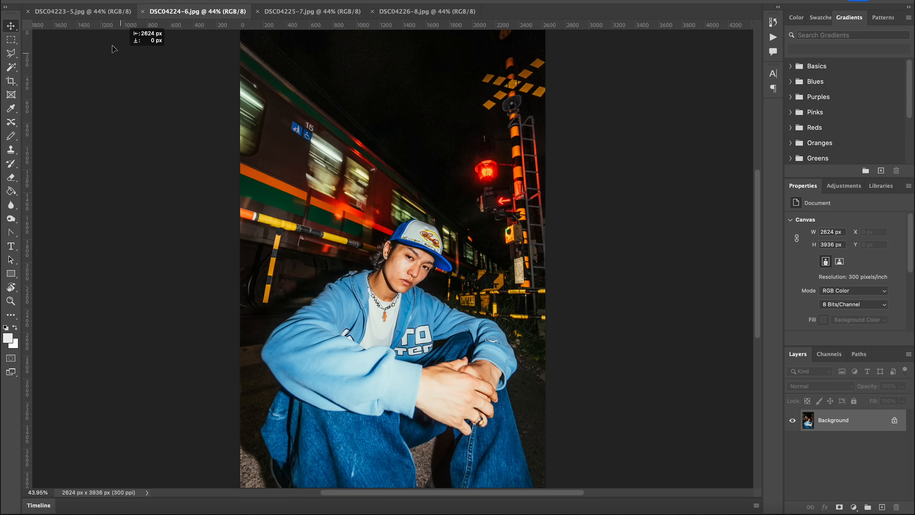
- Copy the photos DSC04224-6, DSC04225-7 and DSC04226-8 into DSC04223-5.jpg as separate layers stacked above the Background
{"action": "left_click", "coordinate": [87, 11]}
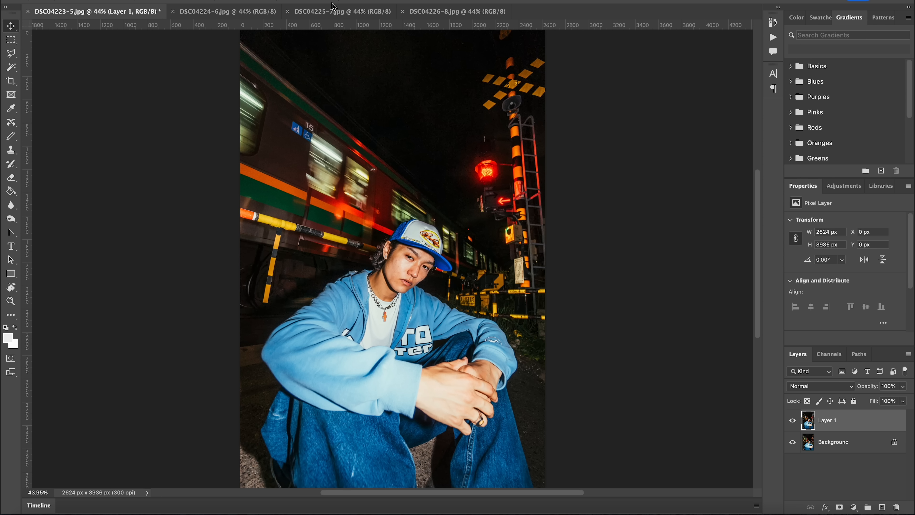
{"action": "left_click", "coordinate": [312, 11]}
{"action": "left_click_drag", "start_coordinate": [360, 187], "coordinate": [146, 33]}
{"action": "left_click", "coordinate": [472, 14]}
{"action": "left_click_drag", "start_coordinate": [407, 90], "coordinate": [355, 192]}
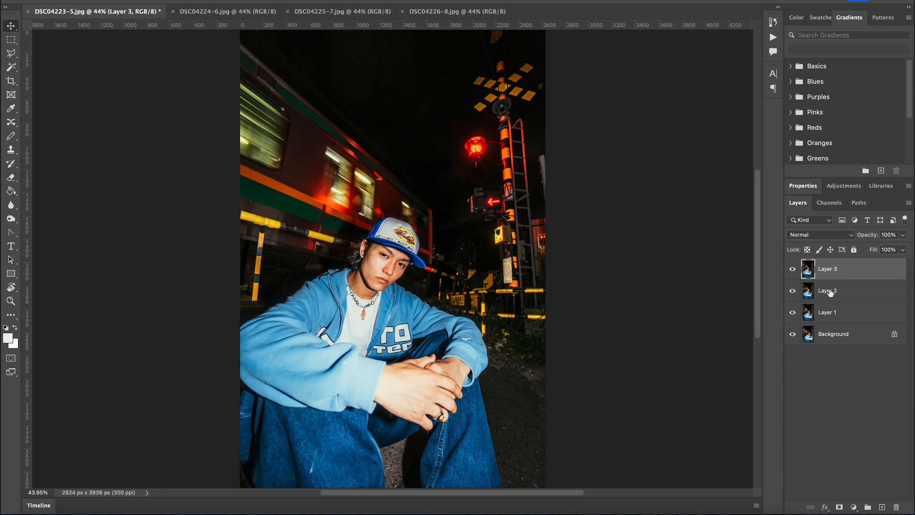
- Toggle the three upper layers to compare the frames, leaving Layers 1, 2 and 3 hidden and only the Background shown
{"action": "left_click", "coordinate": [792, 269]}
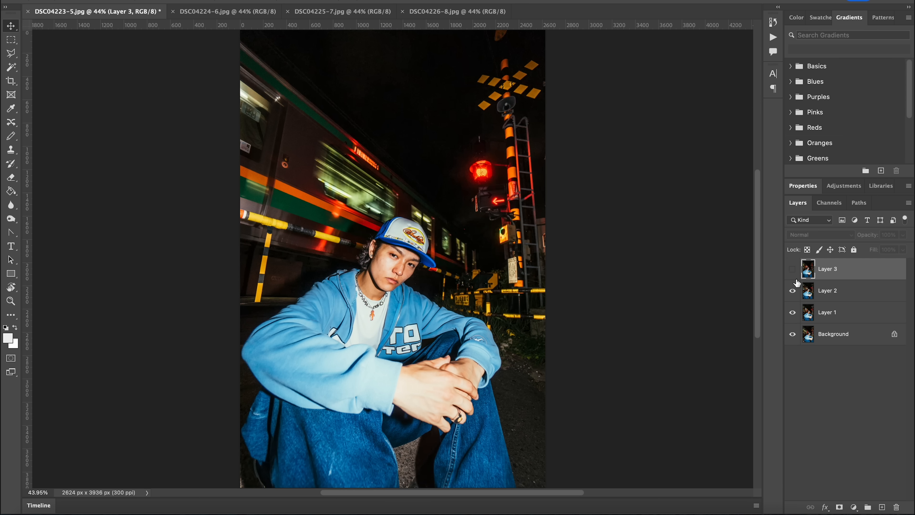
{"action": "left_click", "coordinate": [791, 290]}
{"action": "left_click", "coordinate": [792, 312]}
{"action": "left_click", "coordinate": [792, 312]}
{"action": "left_click", "coordinate": [792, 291]}
{"action": "left_click", "coordinate": [791, 269]}
{"action": "left_click", "coordinate": [792, 291]}
{"action": "left_click", "coordinate": [792, 268]}
{"action": "left_click", "coordinate": [792, 312]}
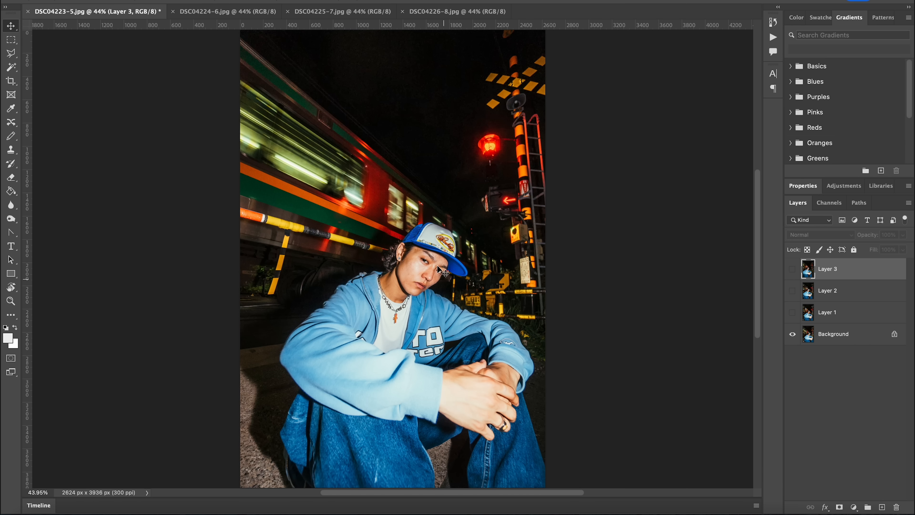
- Show Layer 1 at 50% opacity and move it so its orange pendant overlaps the pendant on the Background
{"action": "scroll", "coordinate": [418, 282], "scroll_direction": "up", "scroll_amount": 8}
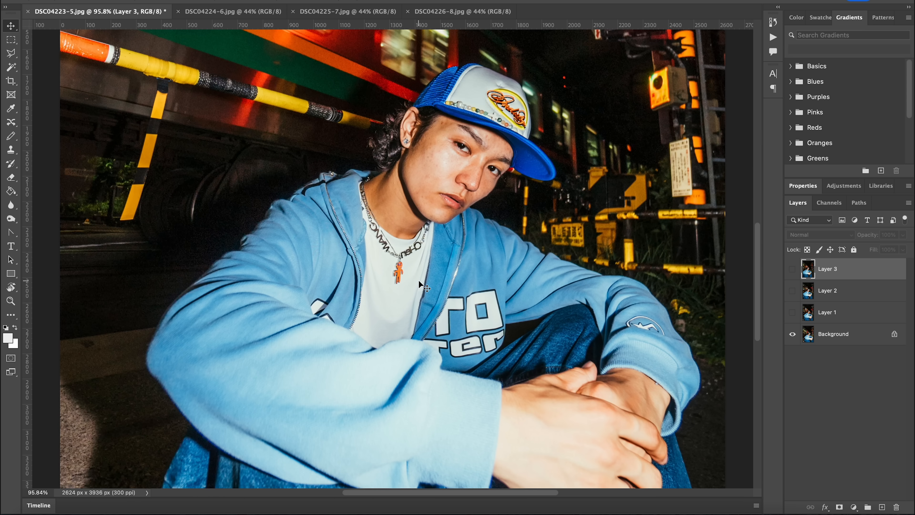
{"action": "scroll", "coordinate": [419, 282], "scroll_direction": "down", "scroll_amount": 8}
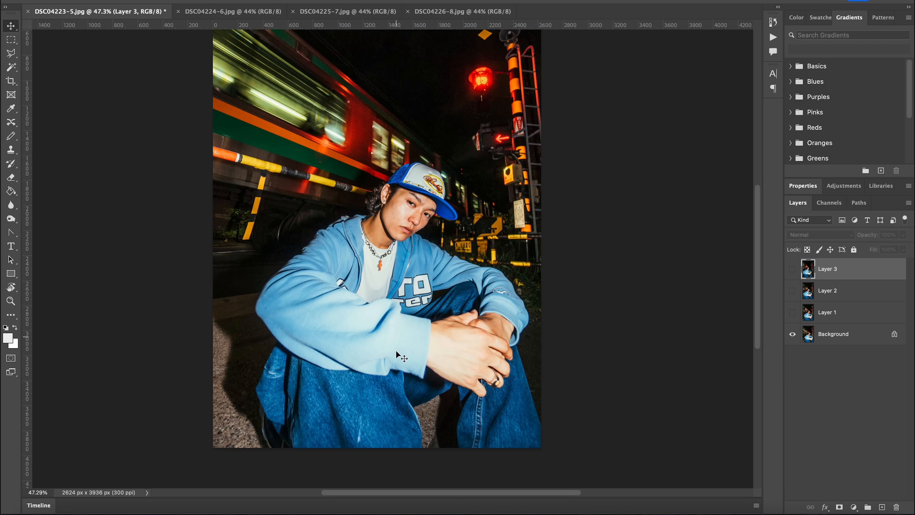
{"action": "scroll", "coordinate": [381, 290], "scroll_direction": "up", "scroll_amount": 10}
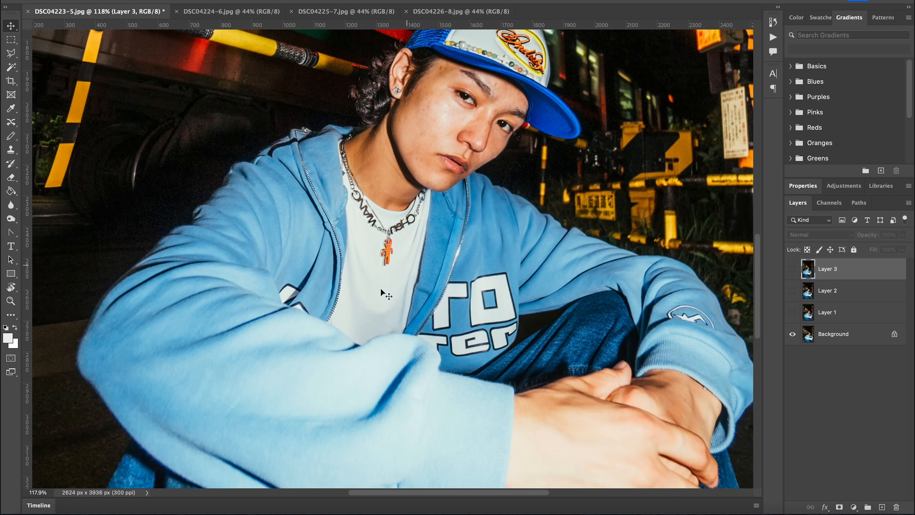
{"action": "scroll", "coordinate": [423, 201], "scroll_direction": "up", "scroll_amount": 5}
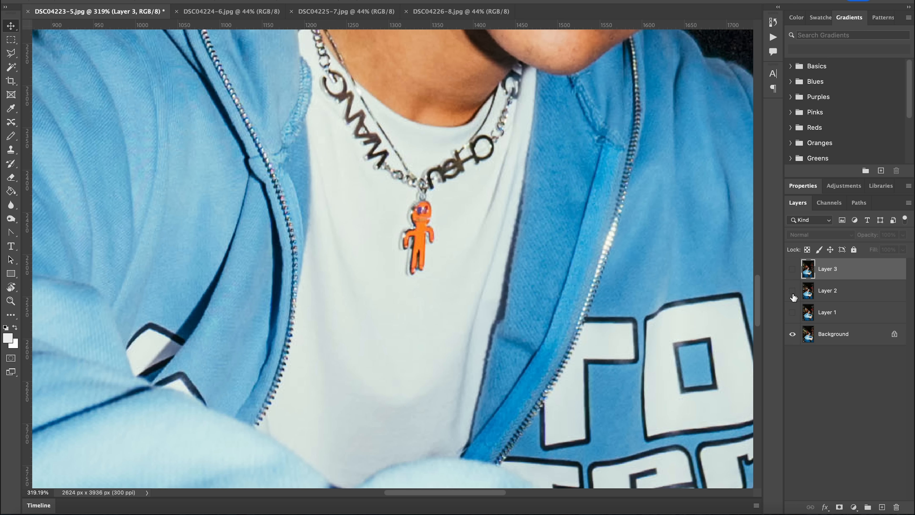
{"action": "left_click", "coordinate": [792, 316]}
{"action": "left_click", "coordinate": [821, 317]}
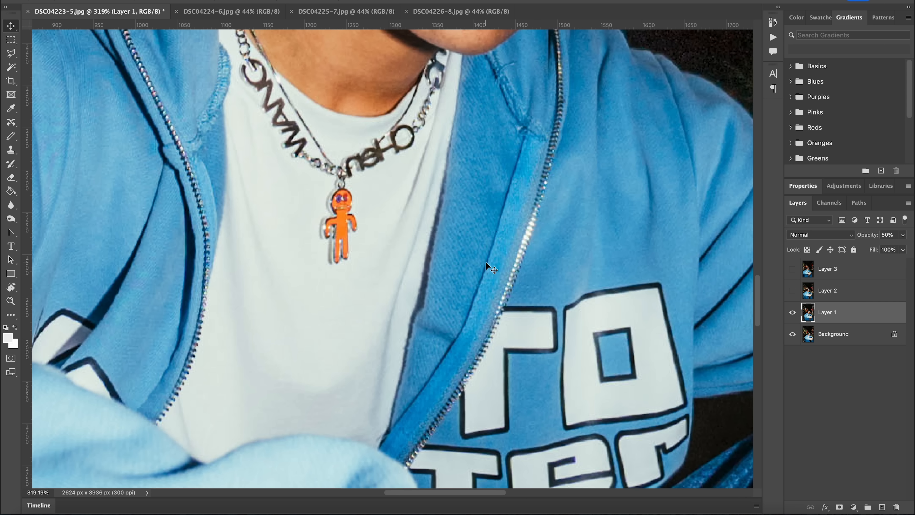
{"action": "key", "text": "5"}
{"action": "left_click_drag", "start_coordinate": [338, 234], "coordinate": [416, 247]}
- Nudge Layer 1 in small increments until the pendant and necklace line up with the Background, and restore its opacity to 100%
{"action": "key", "text": "Left"}
{"action": "key", "text": "Left"}
{"action": "key", "text": "Left"}
{"action": "key", "text": "Left"}
{"action": "key", "text": "Up"}
{"action": "key", "text": "Up"}
{"action": "key", "text": "Up"}
{"action": "key", "text": "Up"}
{"action": "key", "text": "Up"}
{"action": "key", "text": "Up"}
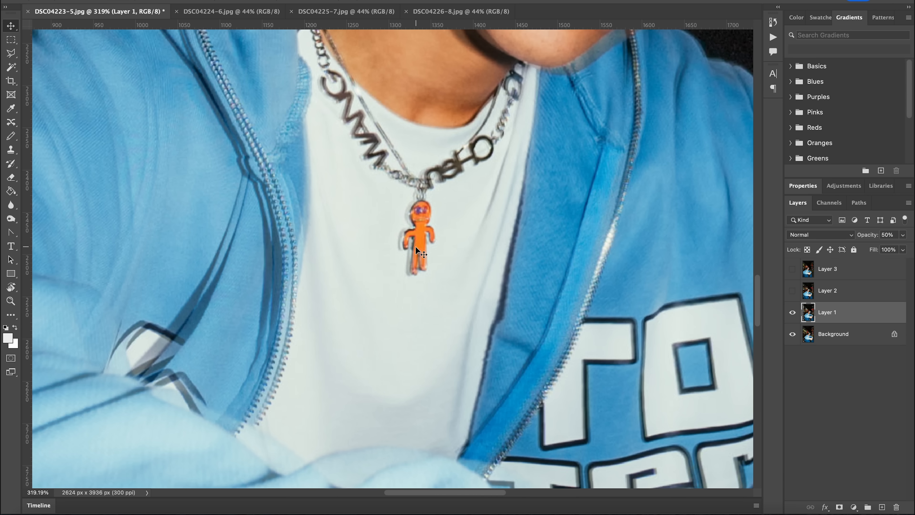
{"action": "key", "text": "Right"}
{"action": "key", "text": "Right"}
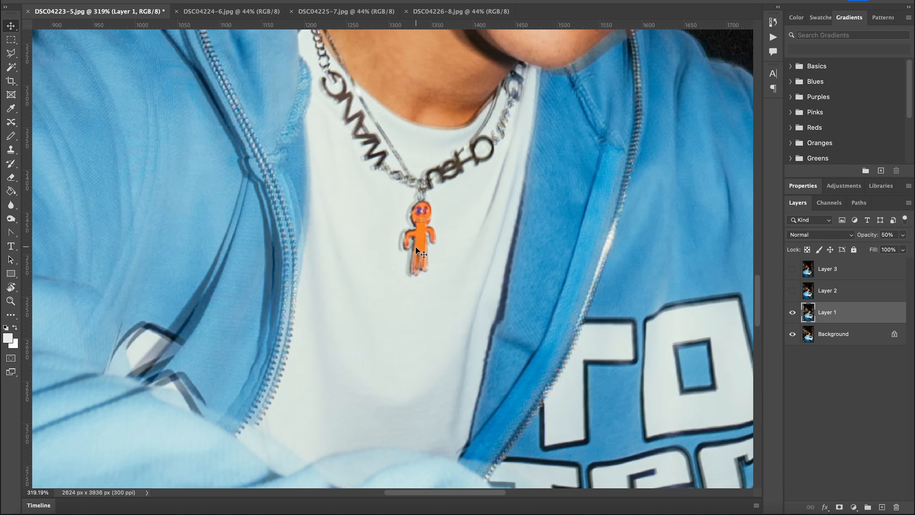
{"action": "key", "text": "0"}
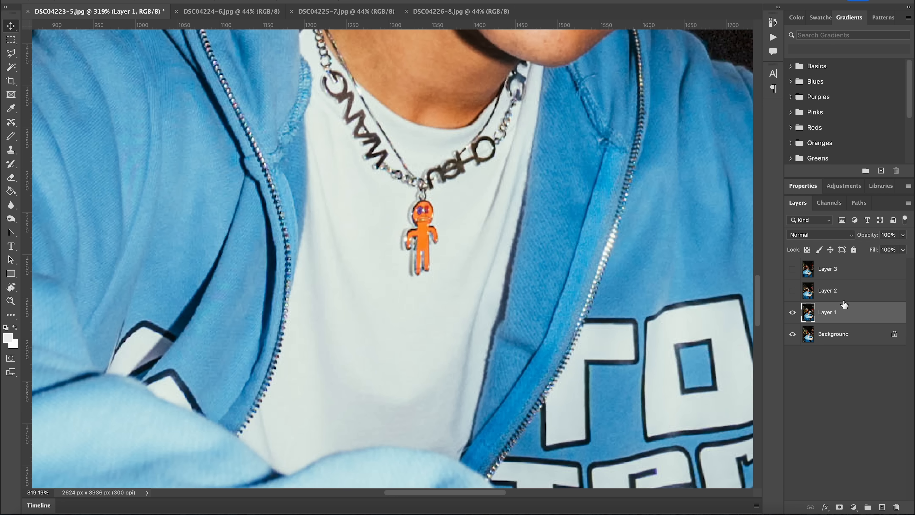
- Show Layer 2 at 50% opacity, move it so its pendant matches the layers below, and restore its opacity to 100%
{"action": "left_click", "coordinate": [792, 291]}
{"action": "left_click", "coordinate": [827, 290]}
{"action": "key", "text": "5"}
{"action": "left_click_drag", "start_coordinate": [468, 216], "coordinate": [593, 226]}
{"action": "key", "text": "Left"}
{"action": "key", "text": "0"}
{"action": "left_click", "coordinate": [793, 290]}
{"action": "left_click", "coordinate": [792, 291]}
- Show Layer 3 at 40% opacity, move it onto the same pendant position, and restore its opacity to 100%
{"action": "left_click", "coordinate": [792, 268]}
{"action": "left_click", "coordinate": [827, 269]}
{"action": "key", "text": "4"}
{"action": "left_click_drag", "start_coordinate": [344, 177], "coordinate": [573, 208]}
{"action": "key", "text": "0"}
{"action": "left_click", "coordinate": [793, 268]}
{"action": "left_click", "coordinate": [793, 268]}
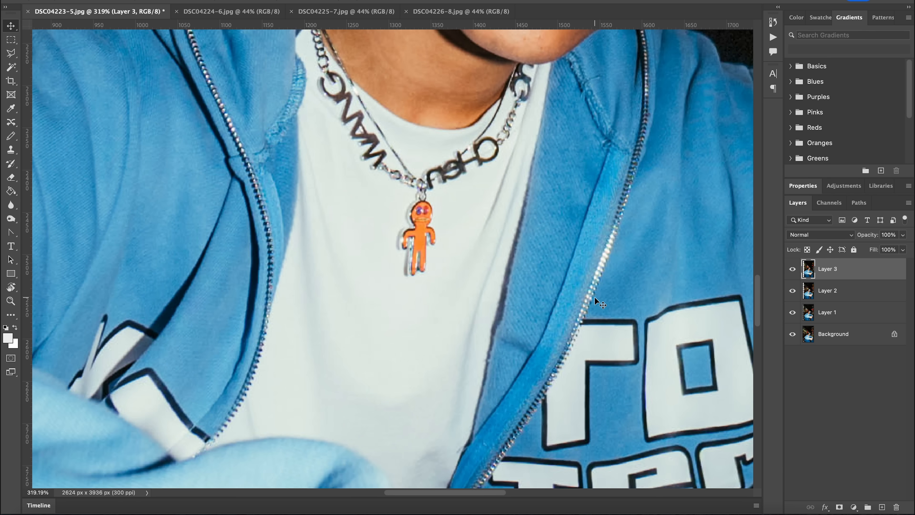
- Toggle Layers 1, 2 and 3 in sequence with the whole image in view to check how the subject and background shift between frames
{"action": "key", "text": "ctrl+0"}
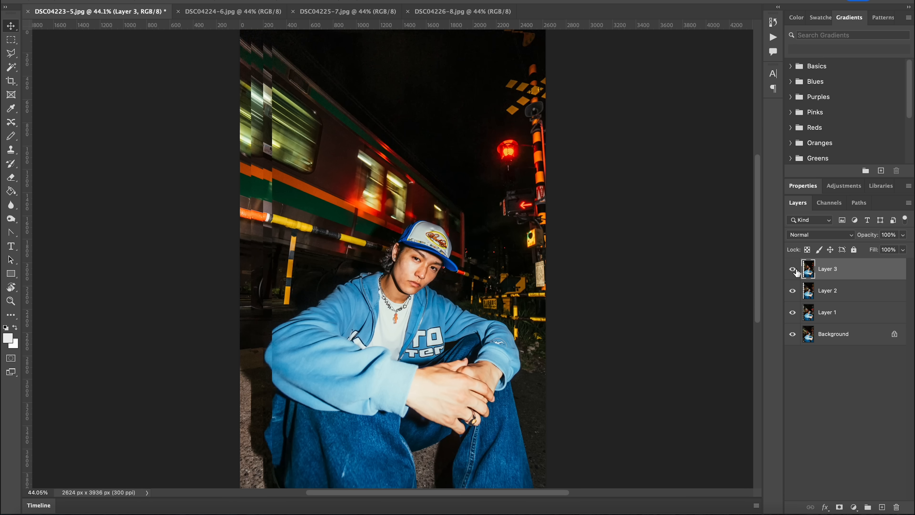
{"action": "left_click", "coordinate": [792, 269]}
{"action": "left_click", "coordinate": [792, 290]}
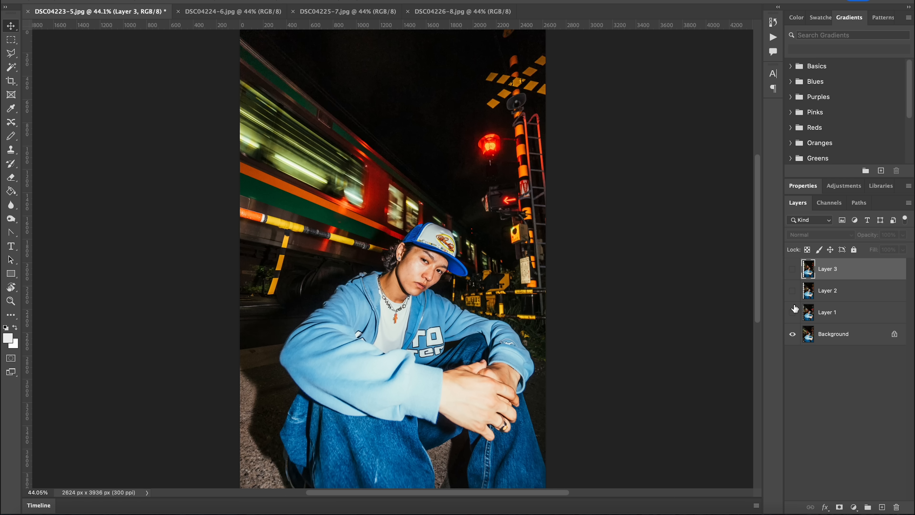
{"action": "left_click", "coordinate": [791, 290]}
{"action": "left_click", "coordinate": [792, 269]}
{"action": "left_click", "coordinate": [792, 269]}
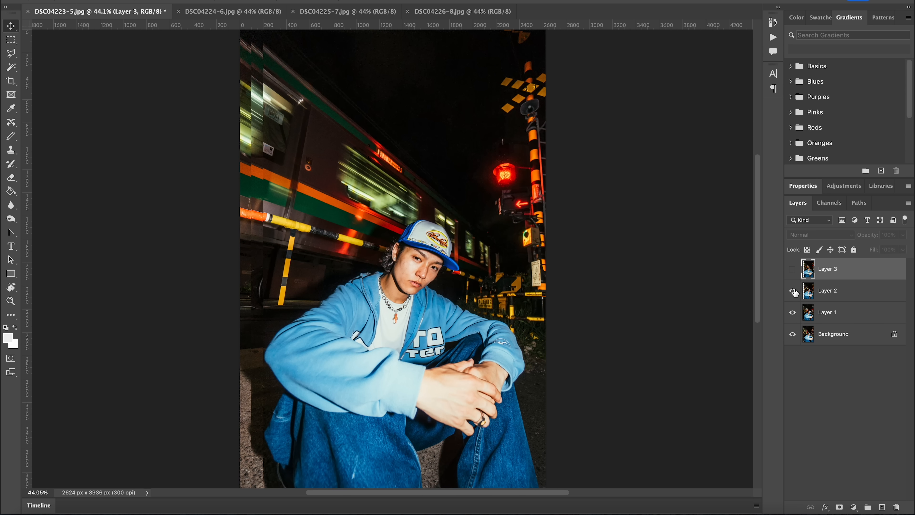
{"action": "left_click", "coordinate": [792, 290]}
{"action": "left_click", "coordinate": [792, 313]}
{"action": "left_click", "coordinate": [792, 312]}
{"action": "left_click", "coordinate": [792, 291]}
{"action": "left_click", "coordinate": [792, 270]}
{"action": "left_click", "coordinate": [793, 270]}
{"action": "left_click", "coordinate": [793, 292]}
{"action": "left_click", "coordinate": [791, 312]}
{"action": "left_click", "coordinate": [792, 312]}
{"action": "left_click", "coordinate": [791, 312]}
{"action": "left_click", "coordinate": [792, 312]}
{"action": "left_click", "coordinate": [792, 293]}
{"action": "left_click", "coordinate": [790, 269]}
{"action": "left_click", "coordinate": [791, 268]}
{"action": "left_click", "coordinate": [791, 269]}
{"action": "left_click", "coordinate": [790, 318]}
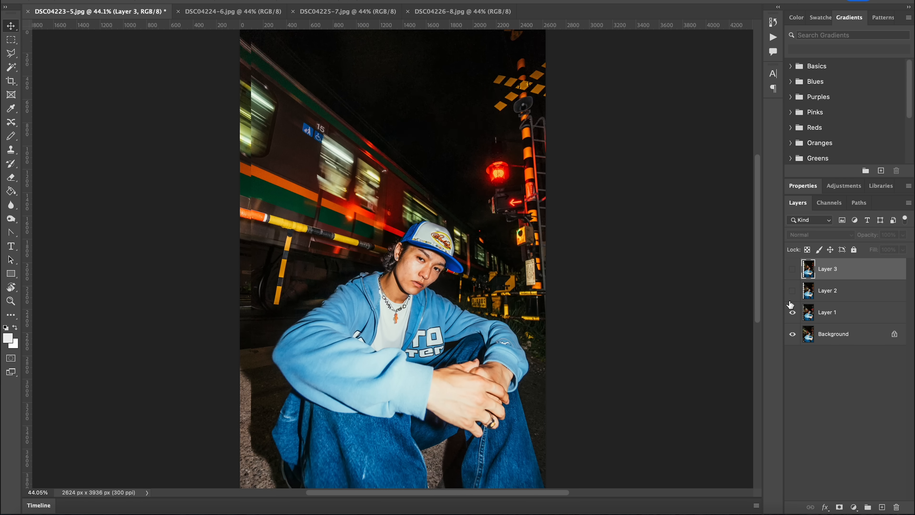
{"action": "left_click", "coordinate": [790, 310]}
{"action": "left_click", "coordinate": [791, 293]}
{"action": "left_click", "coordinate": [791, 279]}
{"action": "left_click", "coordinate": [791, 278]}
{"action": "left_click", "coordinate": [791, 293]}
{"action": "left_click", "coordinate": [794, 314]}
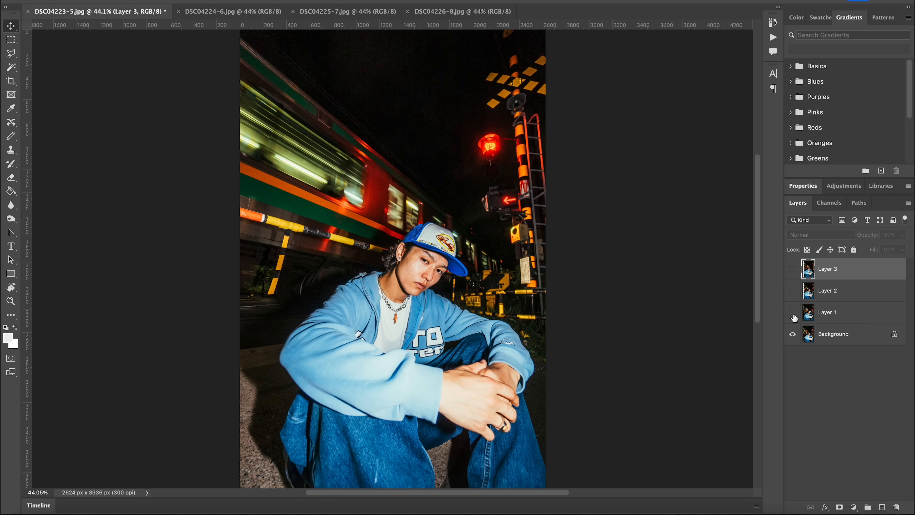
{"action": "left_click", "coordinate": [794, 317]}
{"action": "left_click", "coordinate": [795, 310]}
{"action": "left_click", "coordinate": [794, 310]}
{"action": "left_click", "coordinate": [794, 290]}
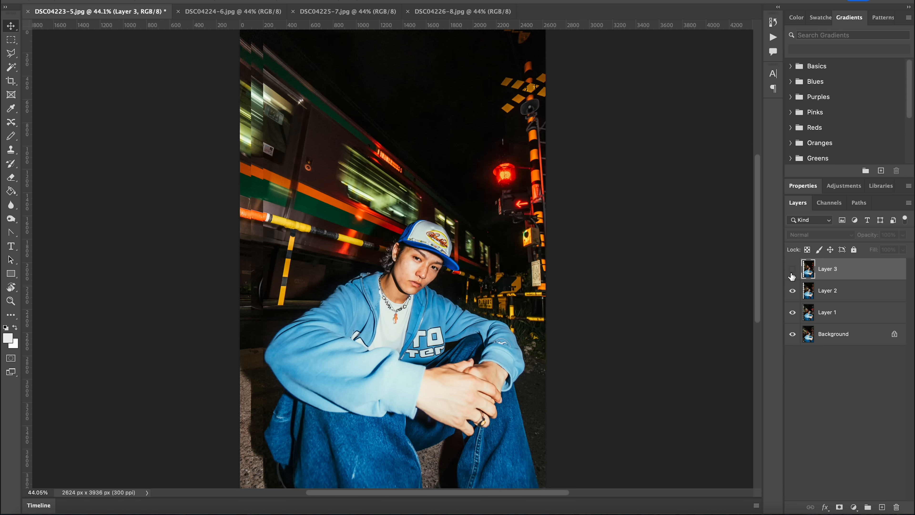
{"action": "left_click", "coordinate": [792, 269]}
{"action": "left_click", "coordinate": [792, 269]}
{"action": "left_click", "coordinate": [792, 290]}
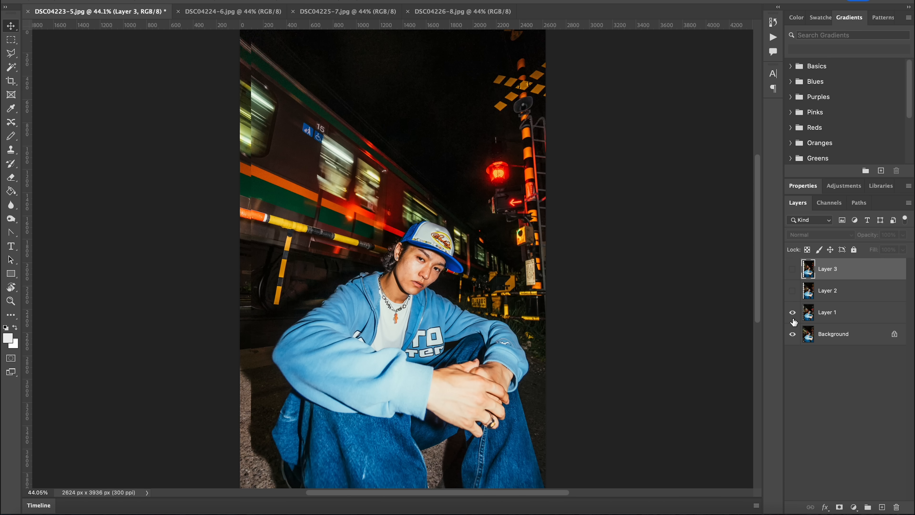
{"action": "left_click", "coordinate": [793, 312]}
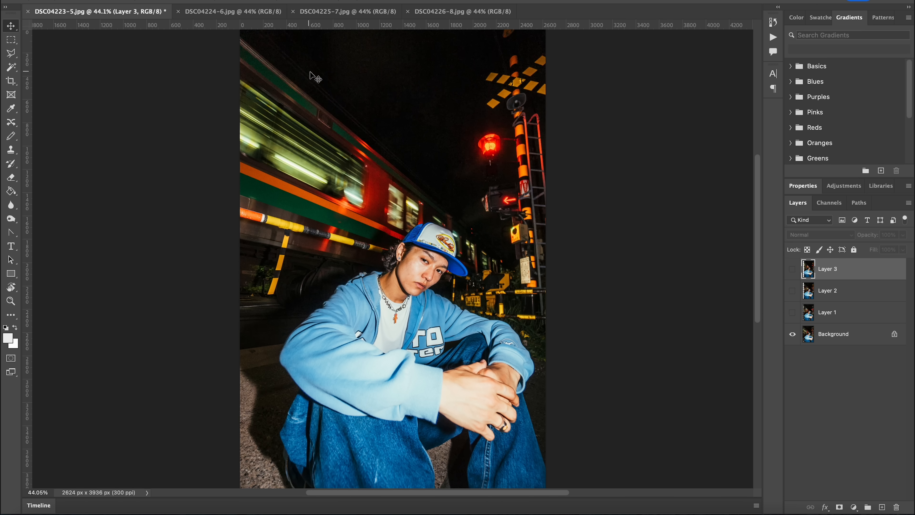
{"action": "left_click", "coordinate": [793, 312]}
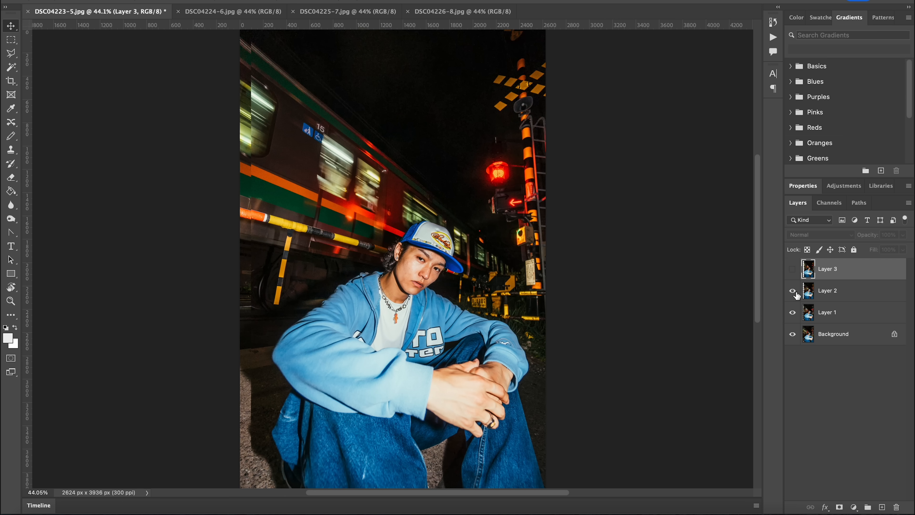
{"action": "left_click", "coordinate": [792, 270]}
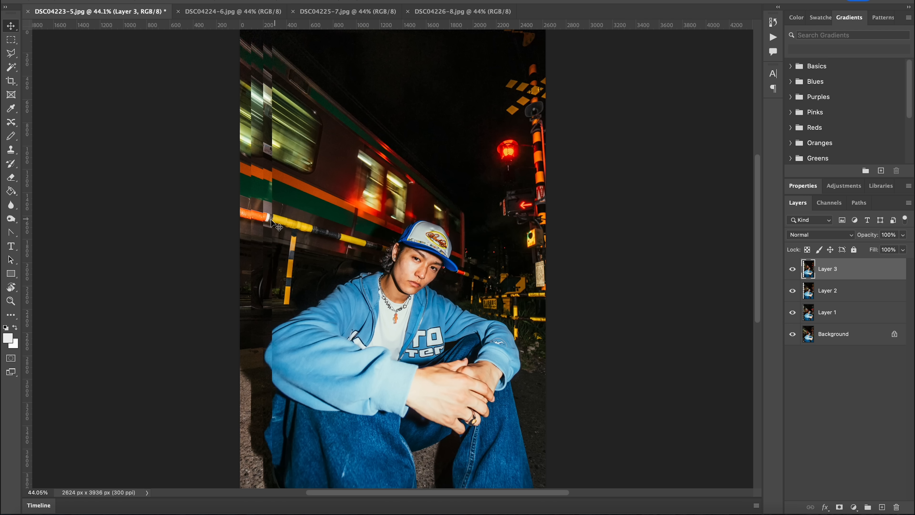
- Show only Layer 1 above the Background, free-transform it at 50% opacity, and place the transform's reference point on the pendant
{"action": "left_click_drag", "start_coordinate": [792, 273], "coordinate": [792, 312]}
{"action": "left_click", "coordinate": [828, 312]}
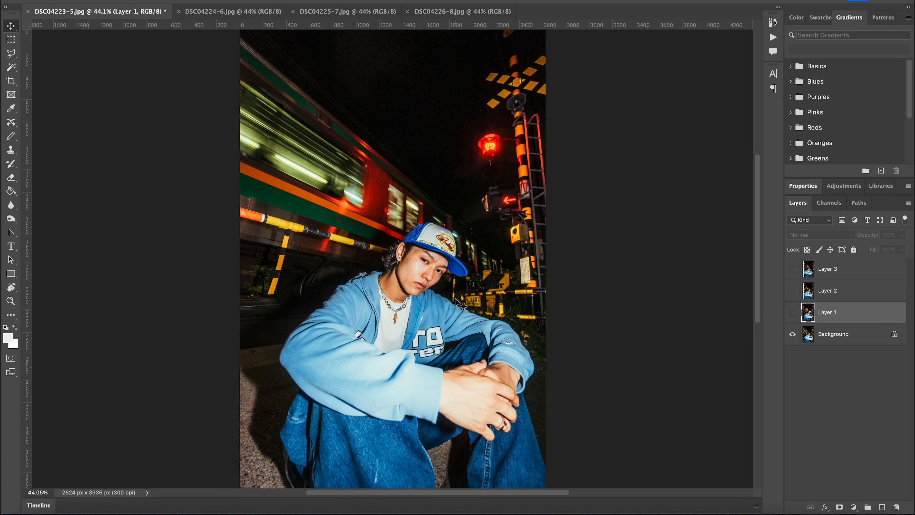
{"action": "left_click", "coordinate": [792, 312]}
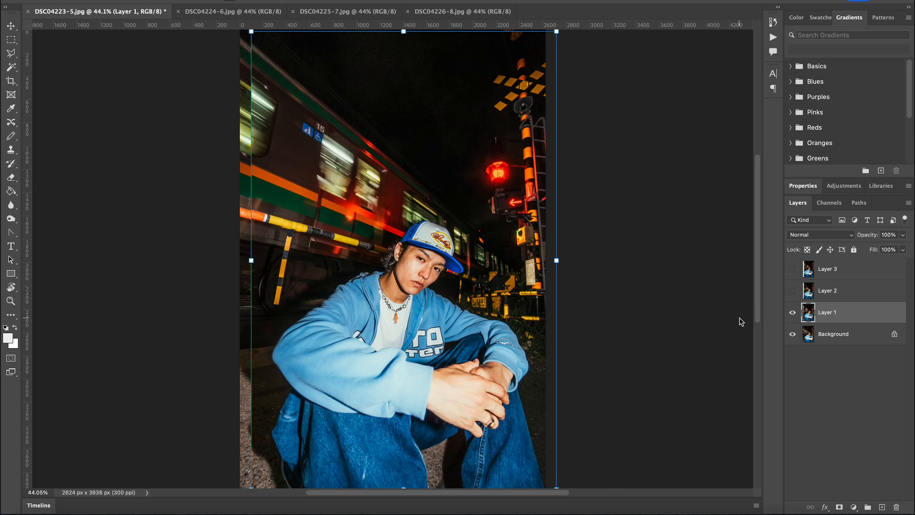
{"action": "key", "text": "5"}
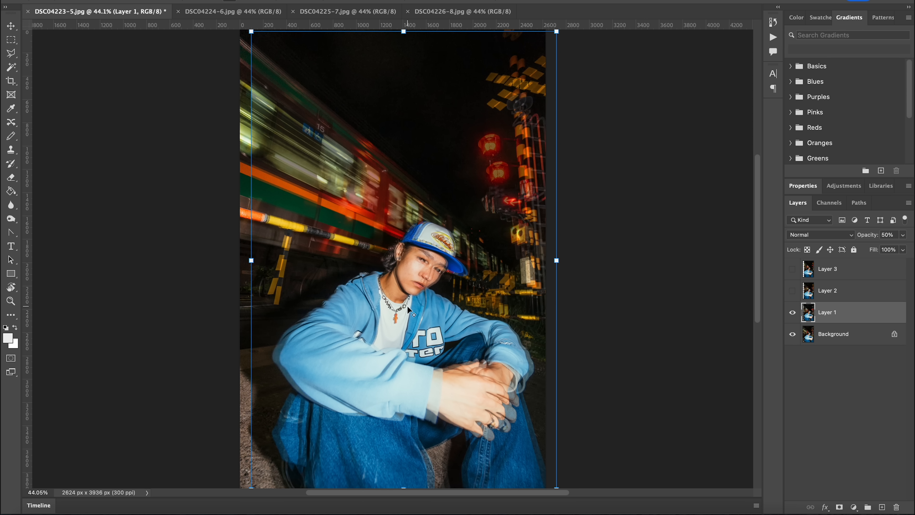
{"action": "left_click", "coordinate": [395, 313]}
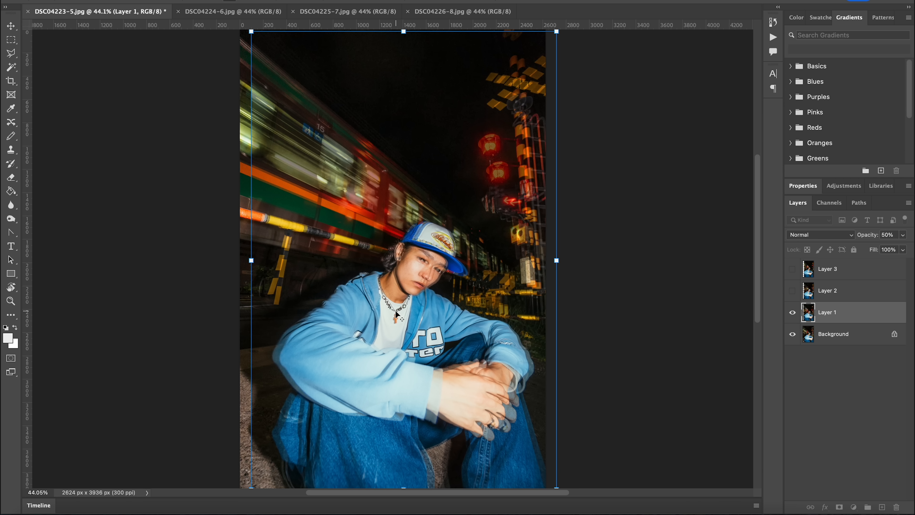
- Rotate Layer 1 slightly about the pendant to match the barrier pole's angle on the Background, and restore its opacity to 100%
{"action": "scroll", "coordinate": [206, 216], "scroll_direction": "up", "scroll_amount": 10}
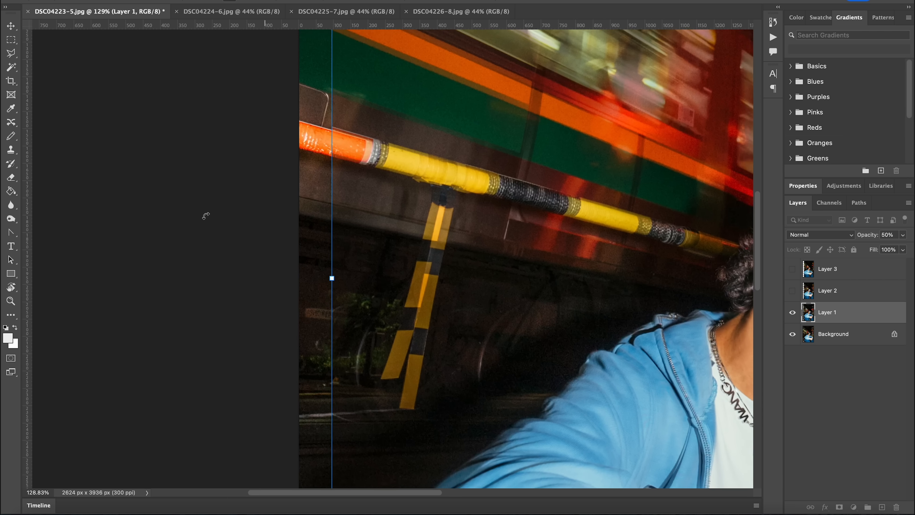
{"action": "left_click_drag", "start_coordinate": [429, 135], "coordinate": [425, 138]}
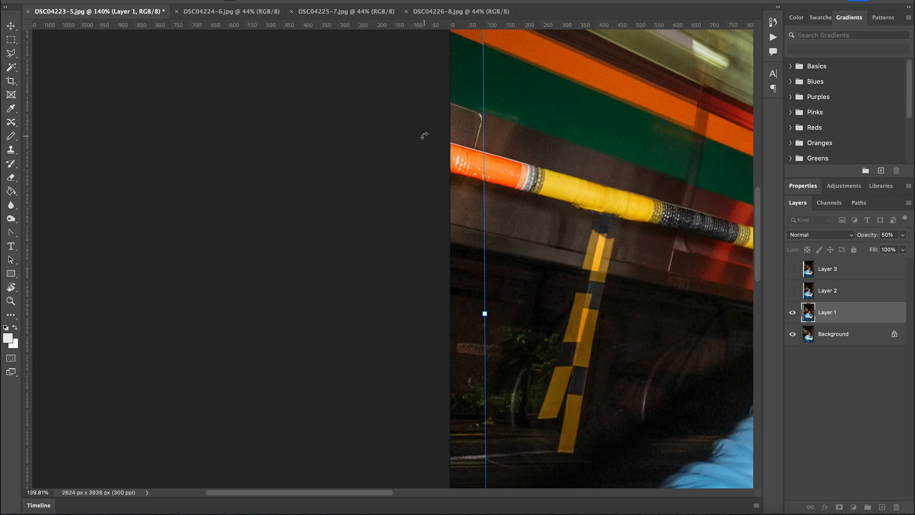
{"action": "key", "text": "Return"}
{"action": "scroll", "coordinate": [428, 141], "scroll_direction": "down", "scroll_amount": 5}
{"action": "scroll", "coordinate": [424, 137], "scroll_direction": "down", "scroll_amount": 4}
{"action": "scroll", "coordinate": [424, 137], "scroll_direction": "right", "scroll_amount": 5}
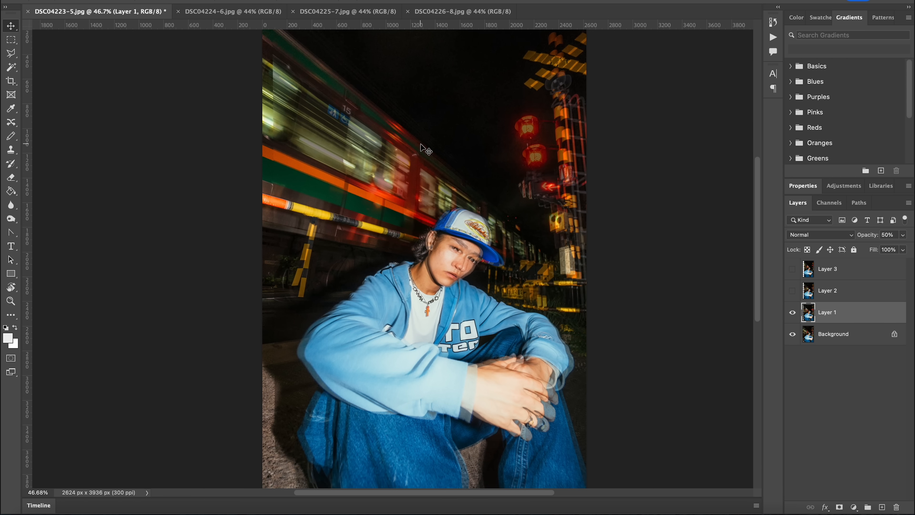
{"action": "scroll", "coordinate": [421, 144], "scroll_direction": "down", "scroll_amount": 10}
{"action": "scroll", "coordinate": [421, 144], "scroll_direction": "up", "scroll_amount": 8}
{"action": "key", "text": "super+0"}
{"action": "key", "text": "0"}
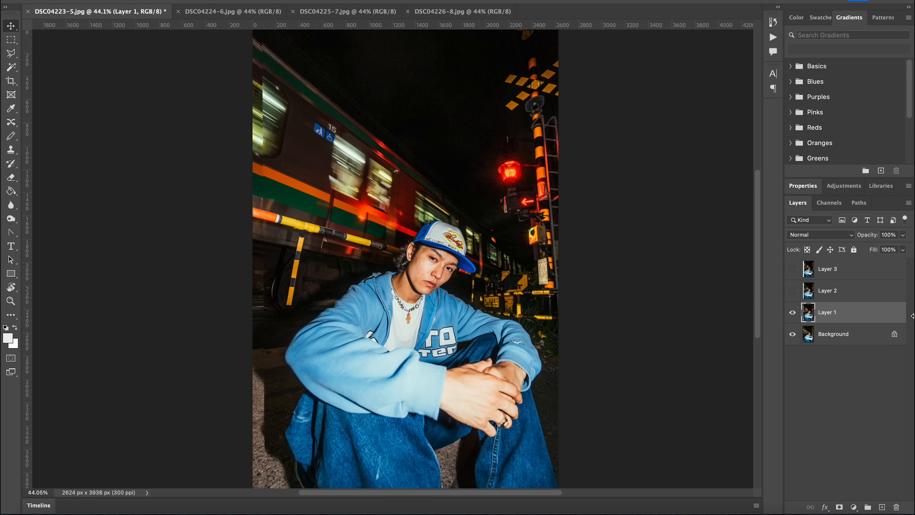
- Toggle Layer 1 repeatedly to check its rotated alignment against the Background
{"action": "left_click", "coordinate": [797, 312]}
{"action": "left_click", "coordinate": [796, 312]}
{"action": "left_click", "coordinate": [795, 312]}
{"action": "left_click", "coordinate": [795, 312]}
{"action": "left_click", "coordinate": [796, 312]}
{"action": "left_click", "coordinate": [796, 312]}
{"action": "left_click", "coordinate": [795, 312]}
{"action": "left_click", "coordinate": [795, 312]}
{"action": "left_click", "coordinate": [796, 312]}
{"action": "left_click", "coordinate": [795, 312]}
{"action": "left_click", "coordinate": [796, 312]}
{"action": "left_click", "coordinate": [795, 312]}
{"action": "left_click", "coordinate": [796, 312]}
{"action": "left_click", "coordinate": [796, 312]}
{"action": "left_click", "coordinate": [795, 312]}
{"action": "left_click", "coordinate": [795, 312]}
{"action": "left_click", "coordinate": [796, 312]}
{"action": "left_click", "coordinate": [795, 312]}
- Show Layer 2, free-transform it at 50% opacity to match the barrier pole's angle, and restore its opacity to 100%
{"action": "left_click", "coordinate": [792, 291]}
{"action": "left_click", "coordinate": [819, 292]}
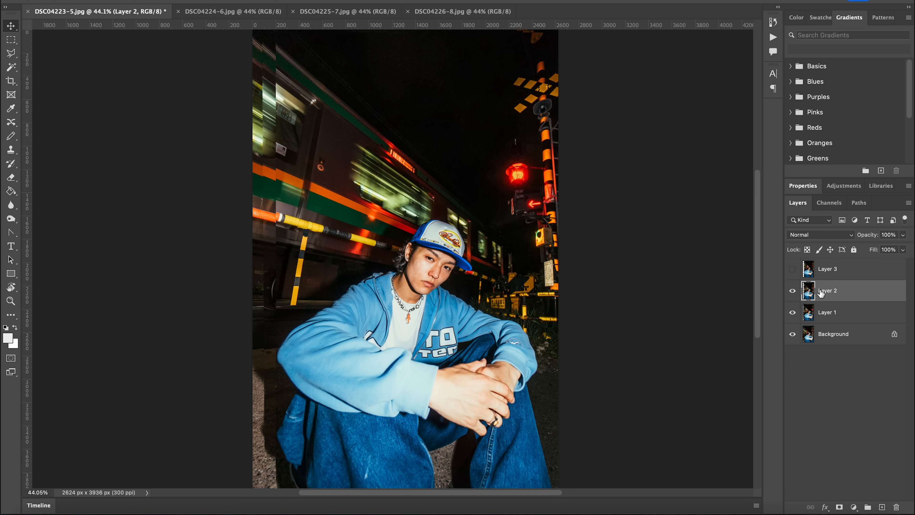
{"action": "key", "text": "5"}
{"action": "key", "text": "super+t"}
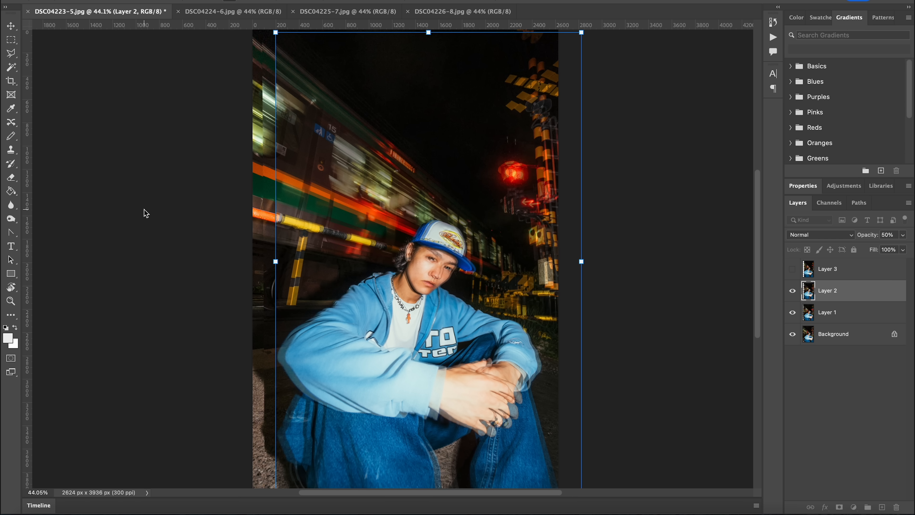
{"action": "scroll", "coordinate": [144, 208], "scroll_direction": "up", "scroll_amount": 10}
{"action": "scroll", "coordinate": [409, 188], "scroll_direction": "up", "scroll_amount": 3}
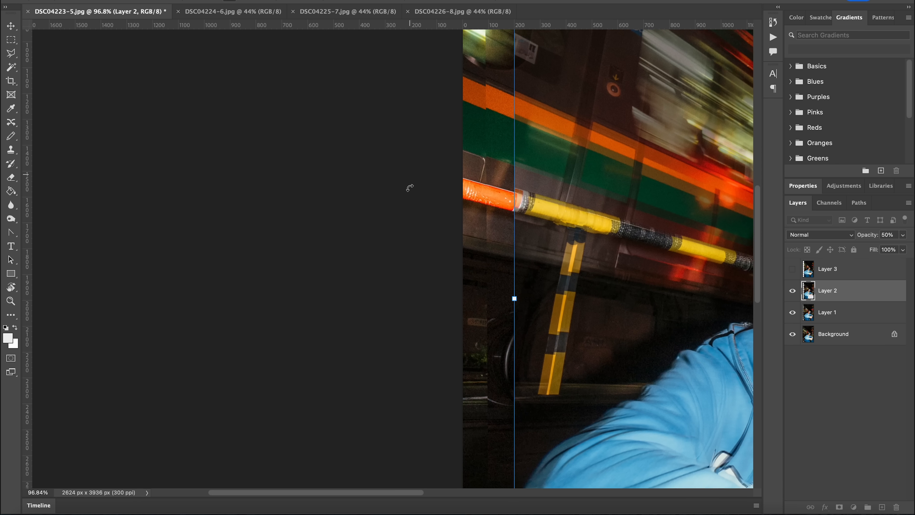
{"action": "left_click_drag", "start_coordinate": [472, 152], "coordinate": [469, 157]}
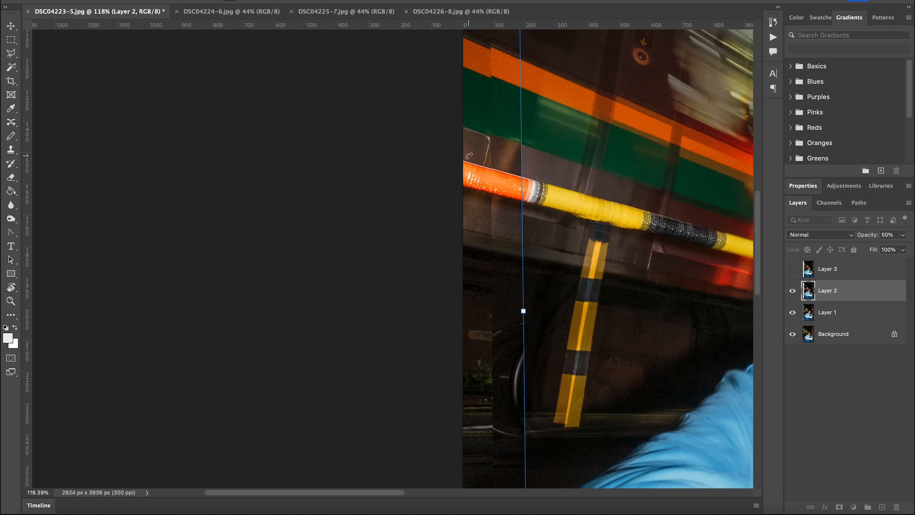
{"action": "key", "text": "Return"}
{"action": "scroll", "coordinate": [468, 157], "scroll_direction": "down", "scroll_amount": 8}
{"action": "scroll", "coordinate": [468, 156], "scroll_direction": "right", "scroll_amount": 2}
{"action": "key", "text": "0"}
{"action": "left_click", "coordinate": [790, 294]}
{"action": "left_click", "coordinate": [790, 294]}
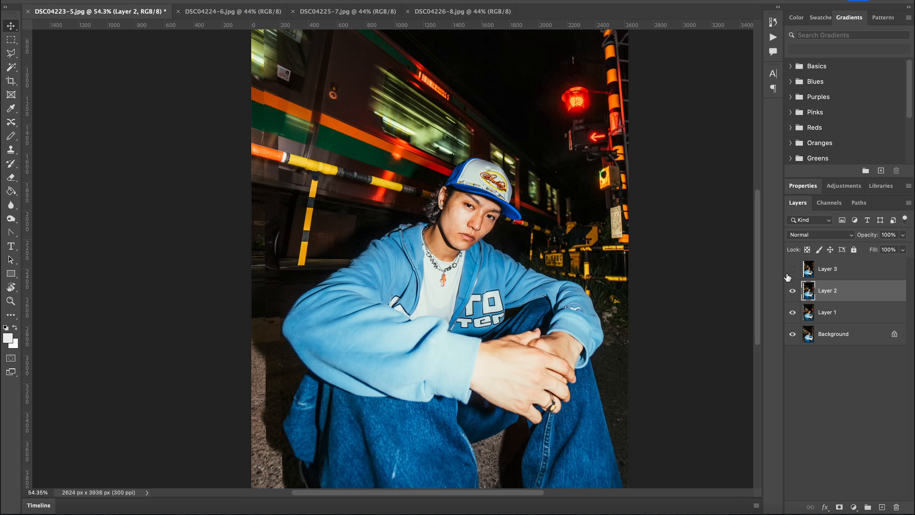
- Show and select Layer 3, and toggle it repeatedly to compare its alignment with the layers below
{"action": "left_click", "coordinate": [791, 269]}
{"action": "left_click", "coordinate": [835, 274]}
{"action": "key", "text": "ctrl+t"}
{"action": "key", "text": "Return"}
{"action": "left_click", "coordinate": [792, 274]}
{"action": "left_click", "coordinate": [792, 275]}
{"action": "left_click", "coordinate": [791, 275]}
{"action": "left_click", "coordinate": [791, 274]}
{"action": "left_click", "coordinate": [791, 275]}
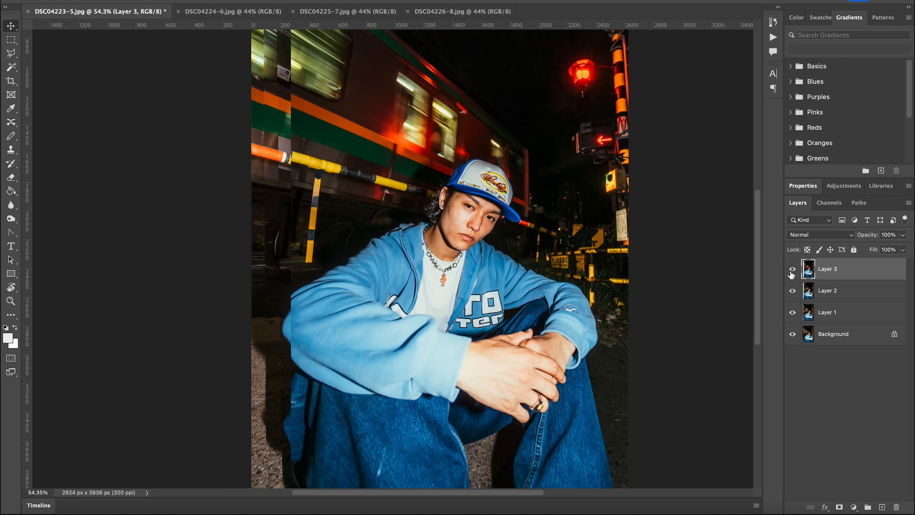
{"action": "left_click", "coordinate": [792, 274]}
{"action": "left_click", "coordinate": [791, 275]}
{"action": "left_click", "coordinate": [791, 274]}
{"action": "left_click", "coordinate": [791, 274]}
{"action": "left_click", "coordinate": [791, 275]}
{"action": "left_click", "coordinate": [791, 275]}
{"action": "left_click", "coordinate": [791, 271]}
{"action": "left_click", "coordinate": [791, 271]}
{"action": "left_click", "coordinate": [792, 271]}
- Rotate Layer 3 by about -0.9° so the barrier pole matches the layers below
{"action": "key", "text": "ctrl+t"}
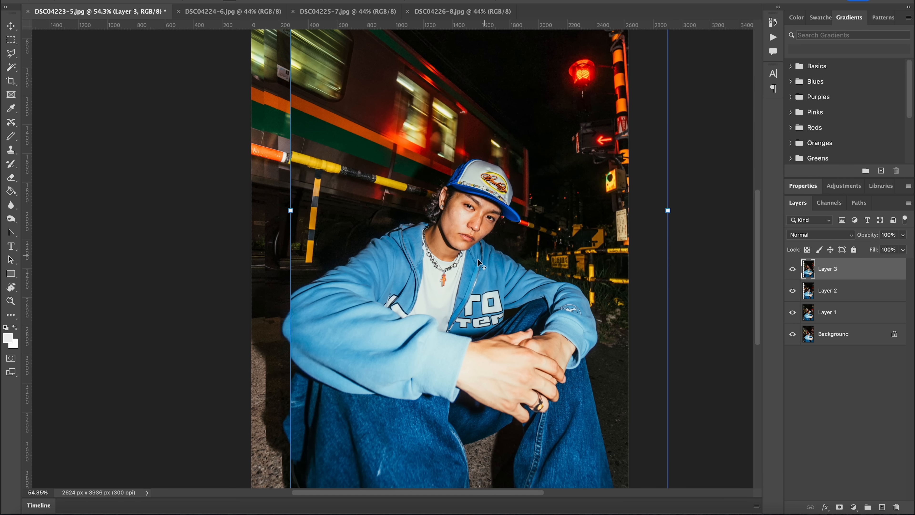
{"action": "scroll", "coordinate": [436, 169], "scroll_direction": "up", "scroll_amount": 10}
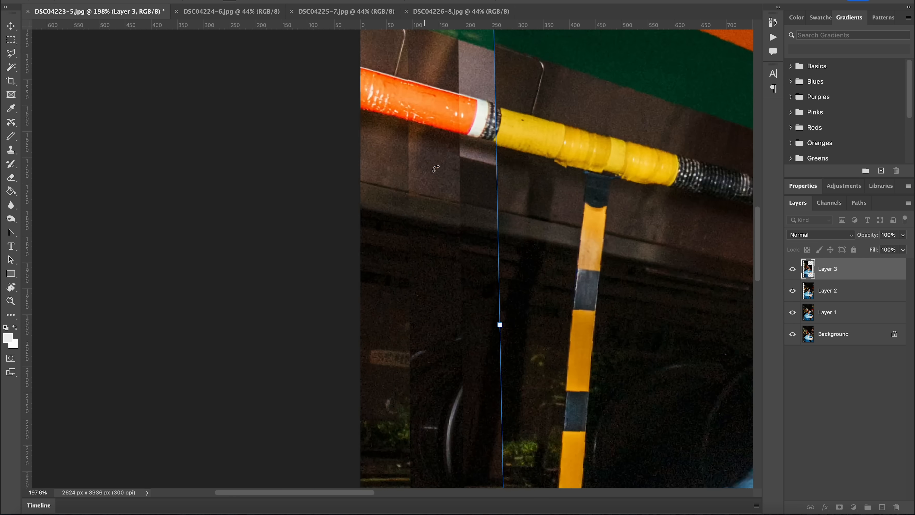
{"action": "scroll", "coordinate": [436, 168], "scroll_direction": "up", "scroll_amount": 3}
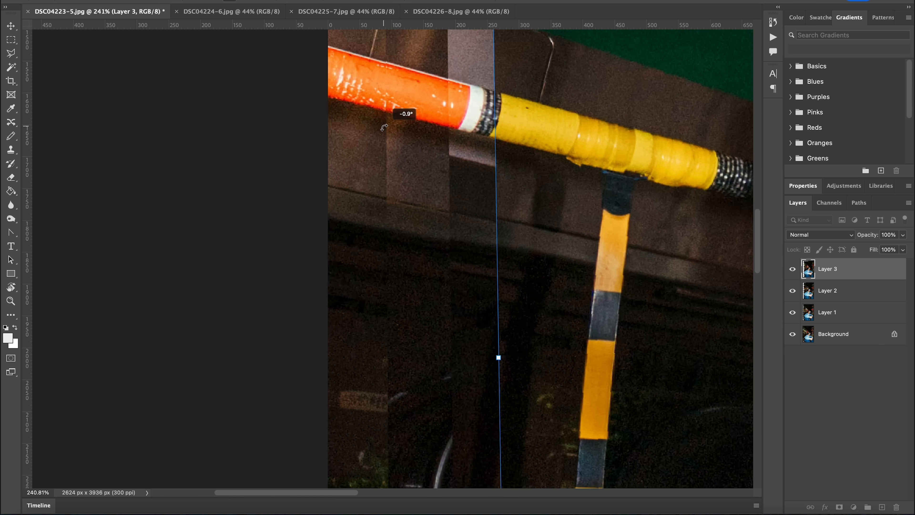
{"action": "key", "text": "Return"}
{"action": "scroll", "coordinate": [317, 206], "scroll_direction": "down", "scroll_amount": 12}
- Toggle Layers 3, 2 and 1 in turn with the whole image in view to check their alignment
{"action": "left_click", "coordinate": [792, 270]}
{"action": "left_click", "coordinate": [792, 291]}
{"action": "left_click", "coordinate": [792, 314]}
{"action": "left_click", "coordinate": [792, 314]}
{"action": "left_click", "coordinate": [792, 311]}
{"action": "left_click", "coordinate": [793, 311]}
{"action": "left_click", "coordinate": [793, 311]}
{"action": "left_click", "coordinate": [792, 311]}
{"action": "left_click", "coordinate": [792, 290]}
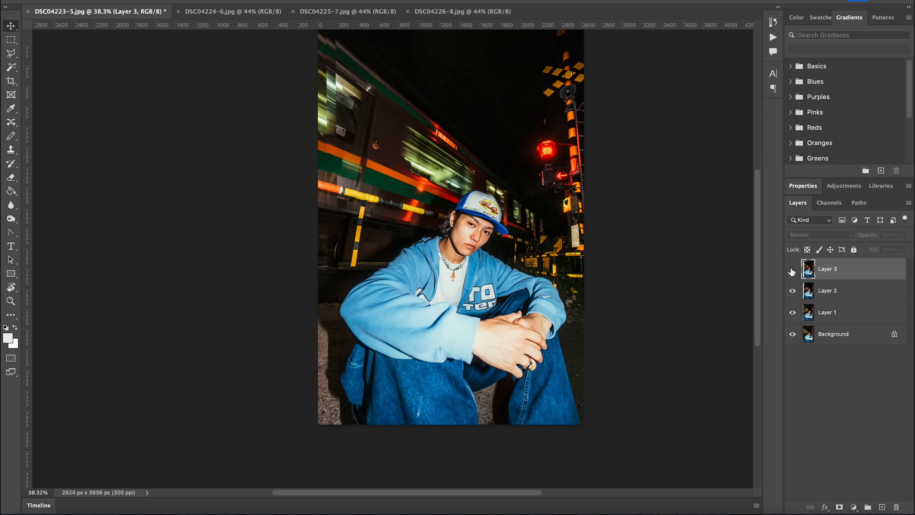
- Convert the Background to a regular layer, select all four layers, and leave only Layer 3 visible
{"action": "left_click", "coordinate": [792, 269]}
{"action": "left_click", "coordinate": [791, 269]}
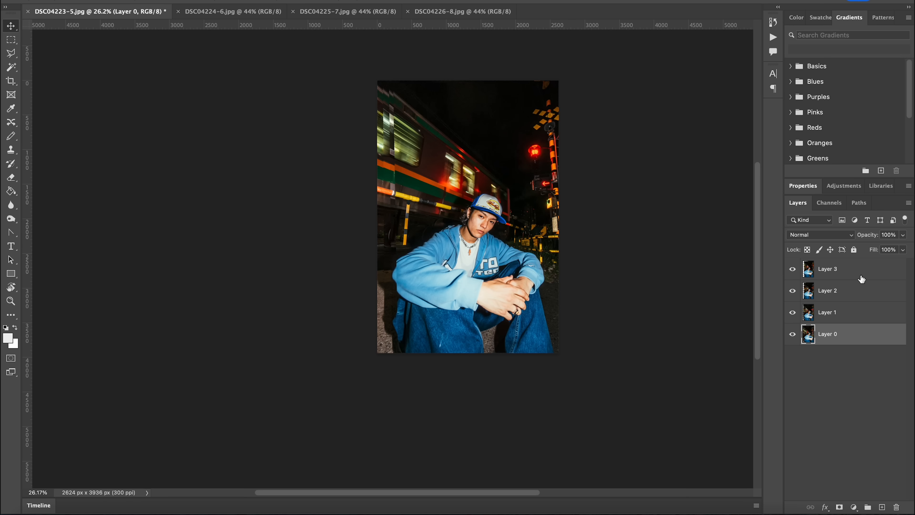
{"action": "left_click", "coordinate": [846, 277], "text": "shift"}
{"action": "left_click_drag", "start_coordinate": [792, 291], "coordinate": [793, 335]}
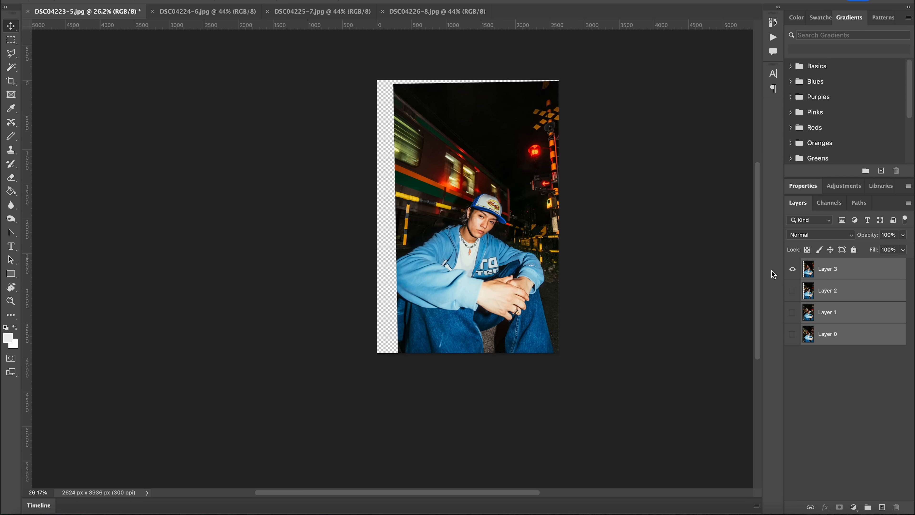
- Enlarge and reposition all four layers together so Layer 3 fills the blank canvas edges
{"action": "key", "text": "ctrl+t"}
{"action": "left_click_drag", "start_coordinate": [580, 219], "coordinate": [598, 218]}
{"action": "left_click_drag", "start_coordinate": [544, 266], "coordinate": [519, 226]}
{"action": "key", "text": "Return"}
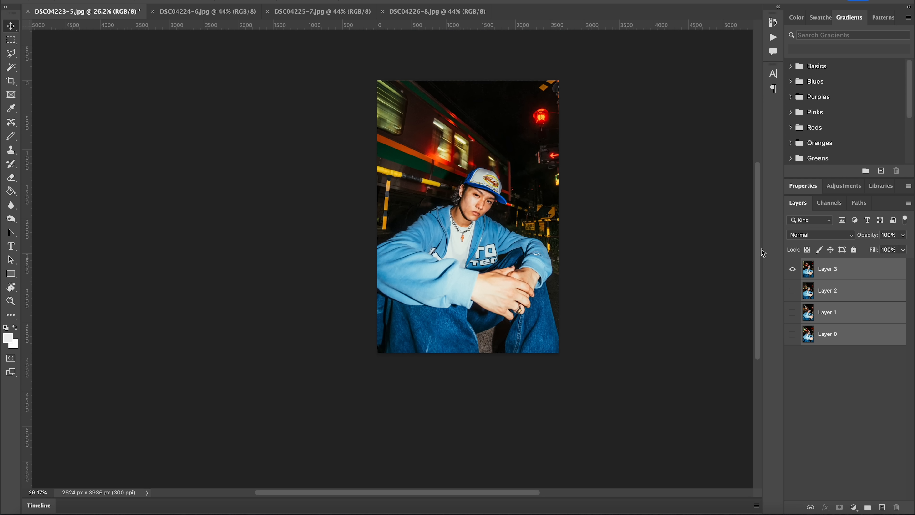
- Toggle the four layers one after another to check that each enlarged photo covers the canvas
{"action": "left_click", "coordinate": [794, 272]}
{"action": "left_click", "coordinate": [794, 336]}
{"action": "left_click", "coordinate": [794, 335]}
{"action": "left_click", "coordinate": [793, 318]}
{"action": "left_click", "coordinate": [792, 312]}
{"action": "left_click", "coordinate": [792, 295]}
{"action": "left_click", "coordinate": [793, 292]}
{"action": "left_click", "coordinate": [793, 278]}
{"action": "left_click", "coordinate": [791, 277]}
- Cycle through the visibility of the upper layers and leave only Layer 0 visible
{"action": "left_click_drag", "start_coordinate": [793, 337], "coordinate": [792, 254]}
{"action": "left_click", "coordinate": [793, 279]}
{"action": "left_click", "coordinate": [793, 290]}
{"action": "left_click", "coordinate": [793, 311]}
{"action": "left_click", "coordinate": [793, 311]}
{"action": "left_click", "coordinate": [793, 289]}
{"action": "left_click", "coordinate": [793, 270]}
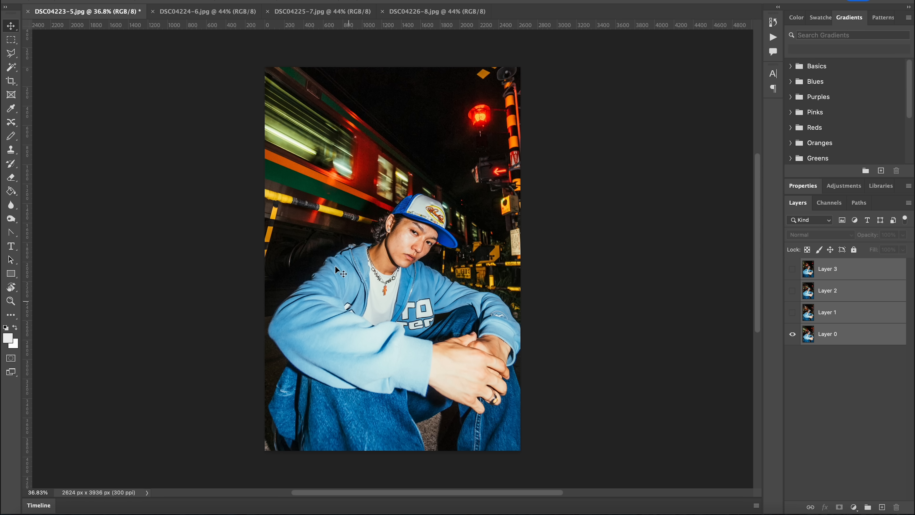
- Create a frame animation in the Timeline and duplicate its first frame until there are six frames
{"action": "left_click", "coordinate": [42, 506]}
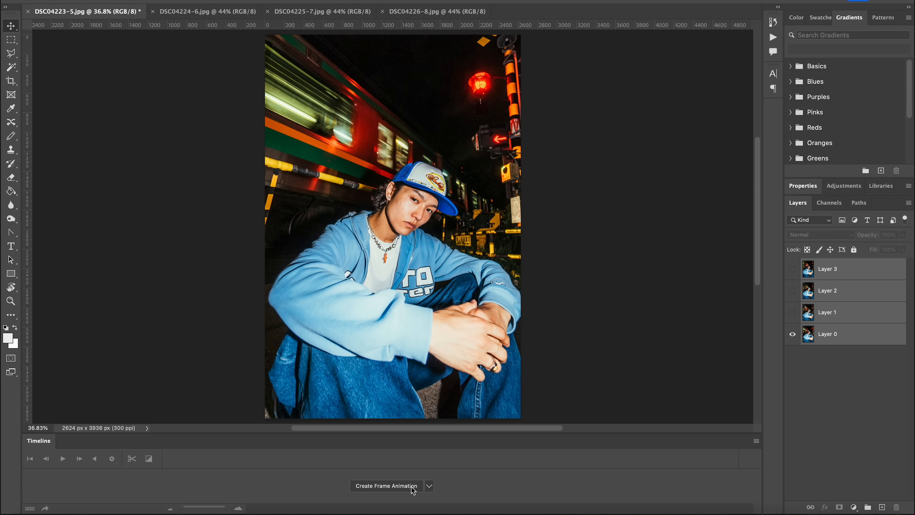
{"action": "left_click", "coordinate": [386, 486]}
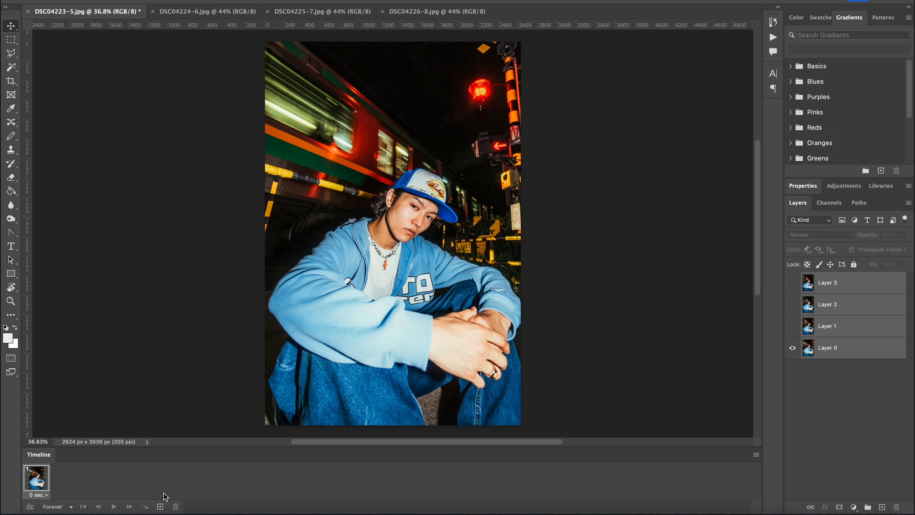
{"action": "left_click", "coordinate": [160, 506]}
{"action": "left_click", "coordinate": [160, 507]}
{"action": "left_click", "coordinate": [160, 506]}
{"action": "left_click", "coordinate": [160, 506]}
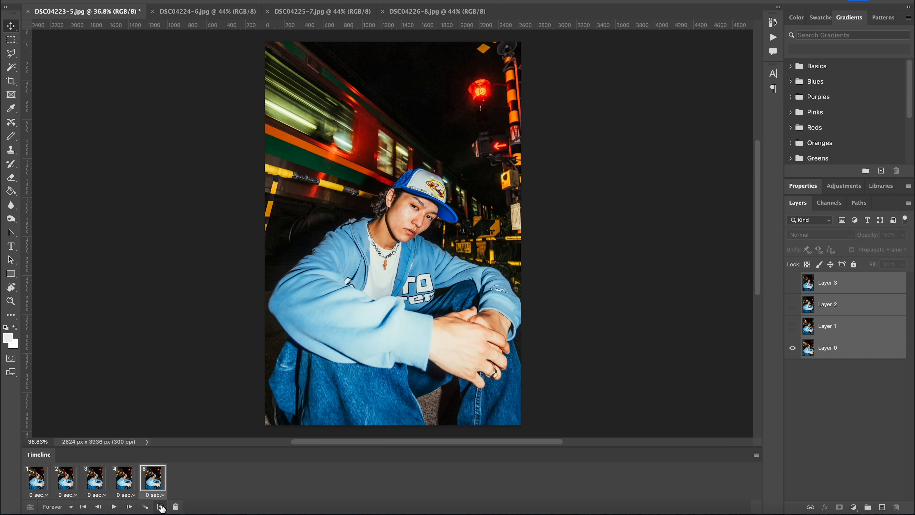
{"action": "left_click", "coordinate": [161, 507]}
- Above Layer 0, show only Layer 1 in frame 2, only Layer 2 in frame 3, and only Layer 3 in frames 4 to 6
{"action": "left_click", "coordinate": [29, 487]}
{"action": "left_click", "coordinate": [67, 483]}
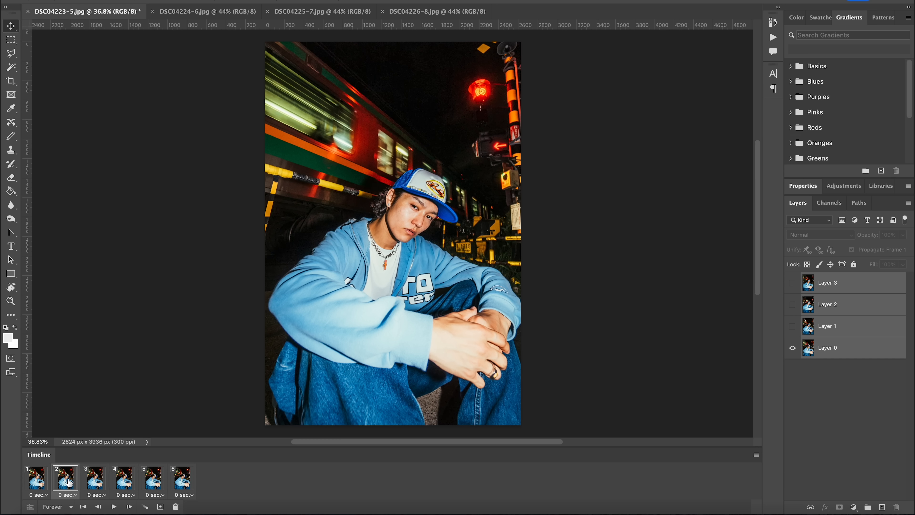
{"action": "left_click", "coordinate": [791, 327]}
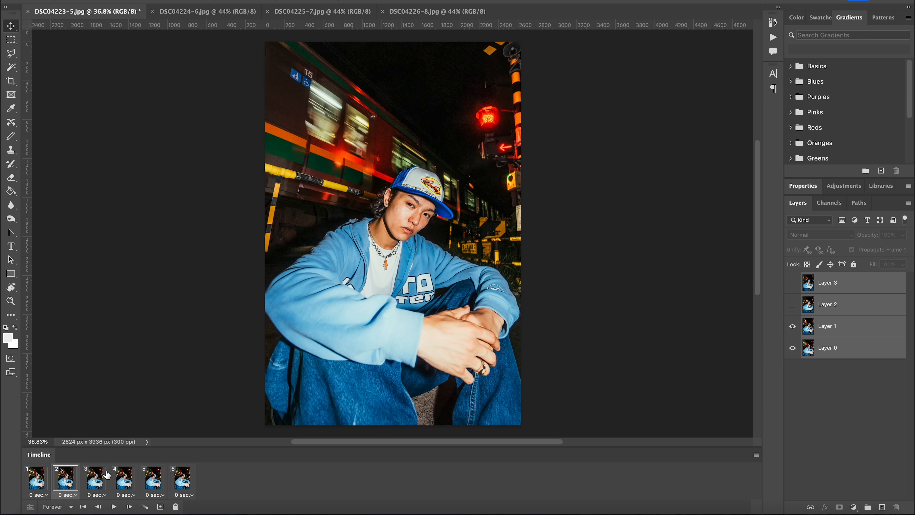
{"action": "left_click", "coordinate": [105, 475]}
{"action": "left_click", "coordinate": [792, 305]}
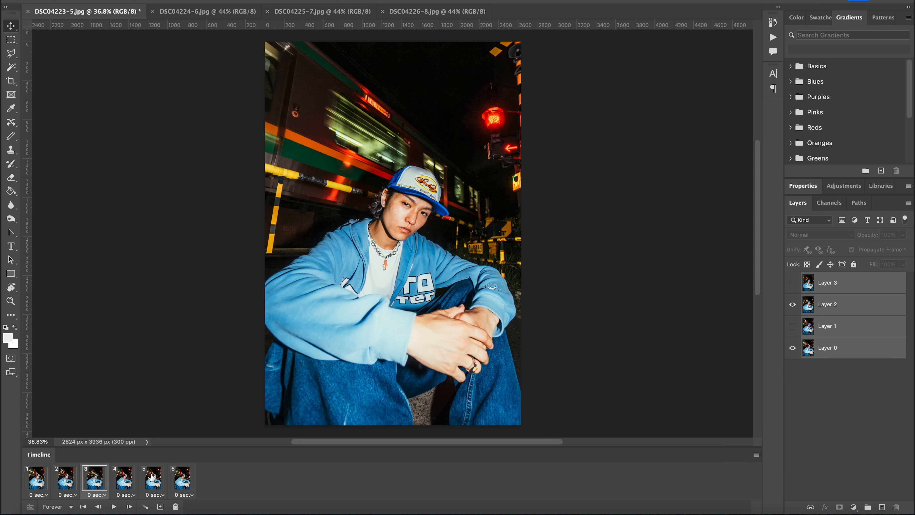
{"action": "left_click", "coordinate": [123, 478]}
{"action": "left_click", "coordinate": [792, 283]}
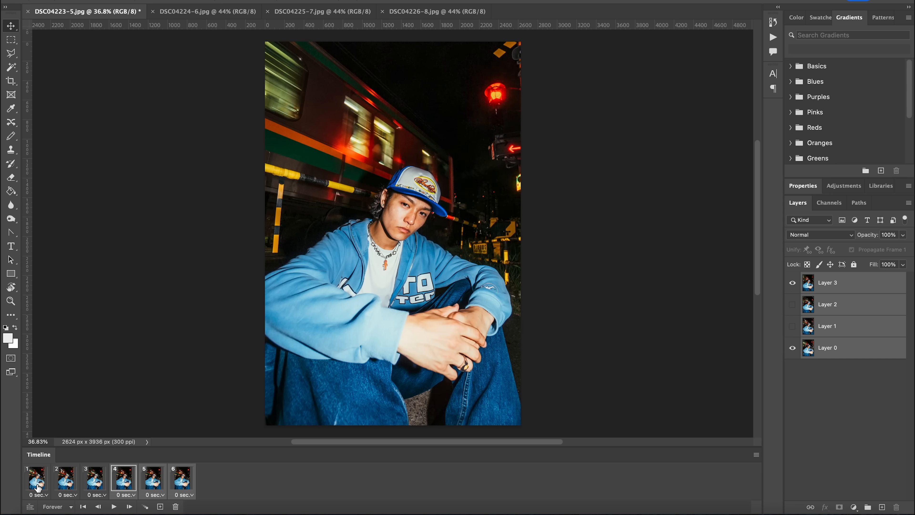
- Step through the animation frames from 1 to 6 to check which photo each one shows
{"action": "left_click", "coordinate": [37, 484]}
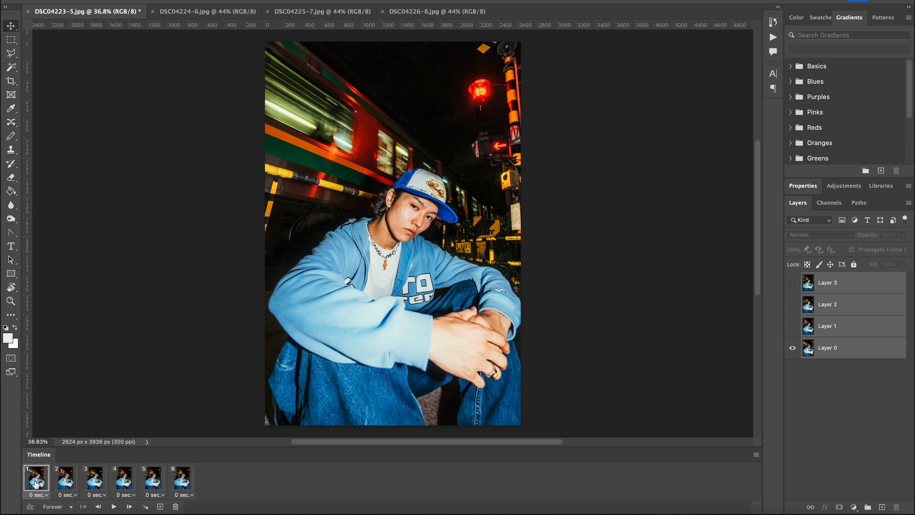
{"action": "left_click", "coordinate": [76, 483]}
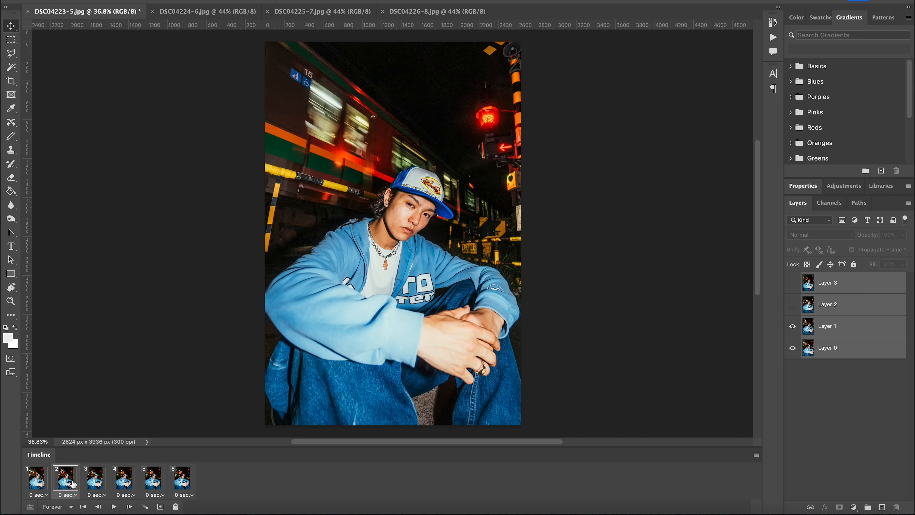
{"action": "left_click", "coordinate": [99, 483]}
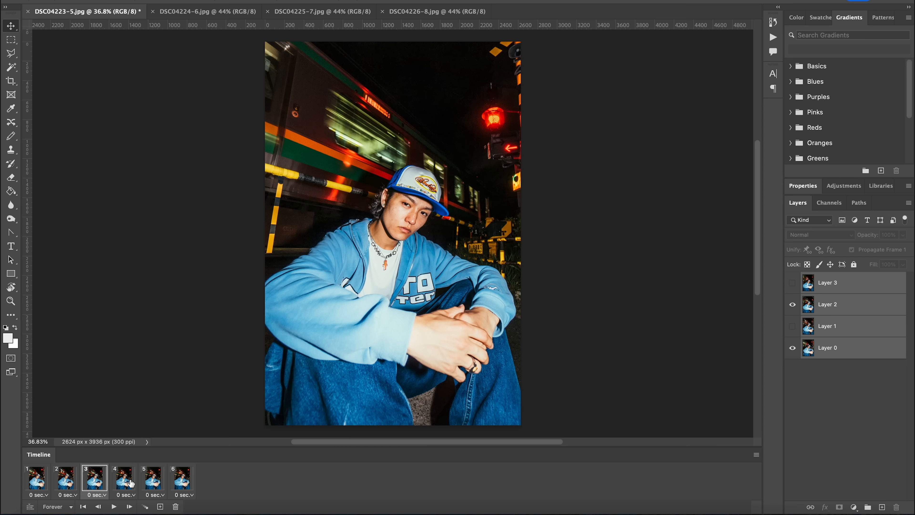
{"action": "left_click", "coordinate": [131, 483]}
{"action": "left_click", "coordinate": [155, 483]}
{"action": "left_click", "coordinate": [183, 483]}
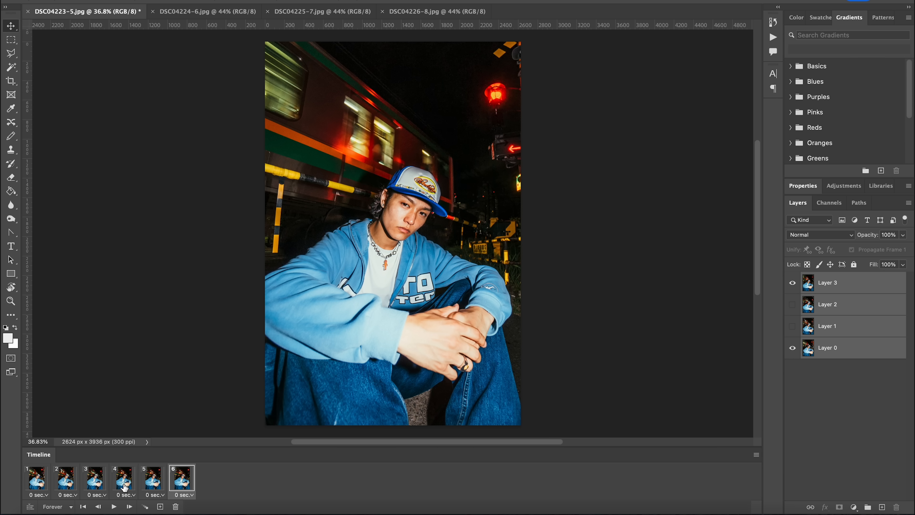
{"action": "left_click", "coordinate": [124, 488], "text": "shift"}
{"action": "left_click", "coordinate": [34, 491], "text": "shift"}
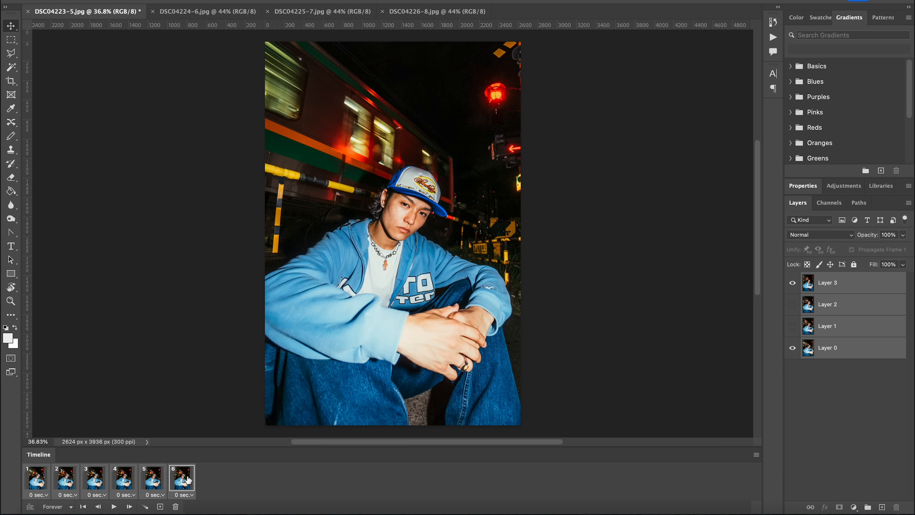
- Select all six animation frames and set their frame delay to 0.12 seconds
{"action": "left_click", "coordinate": [188, 480]}
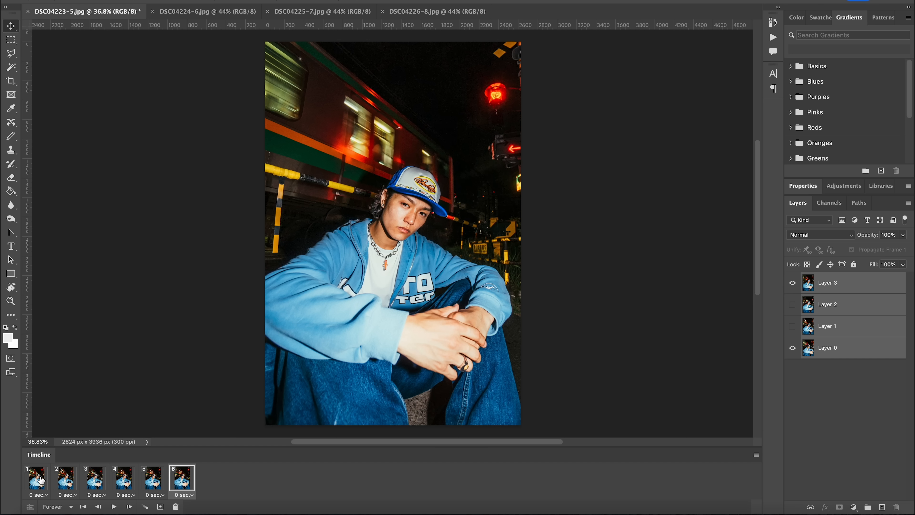
{"action": "left_click", "coordinate": [39, 483], "text": "shift"}
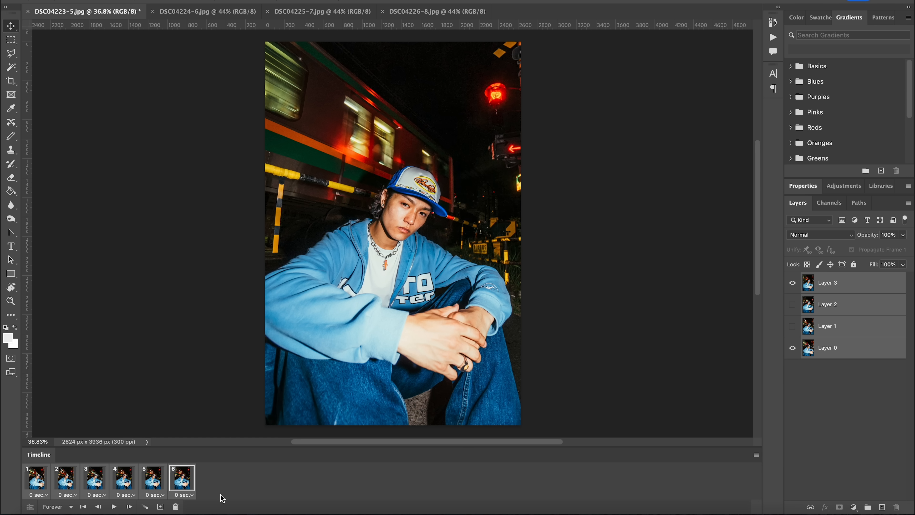
{"action": "left_click", "coordinate": [125, 496]}
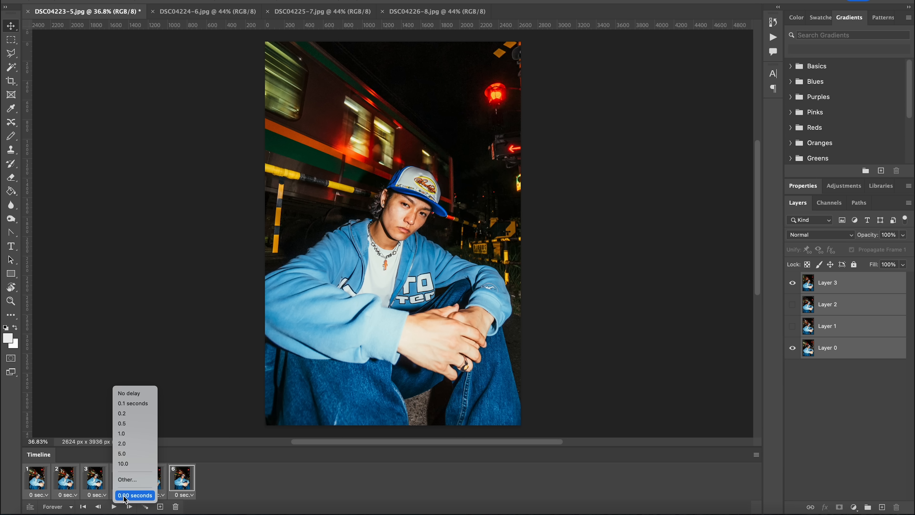
{"action": "left_click", "coordinate": [132, 481]}
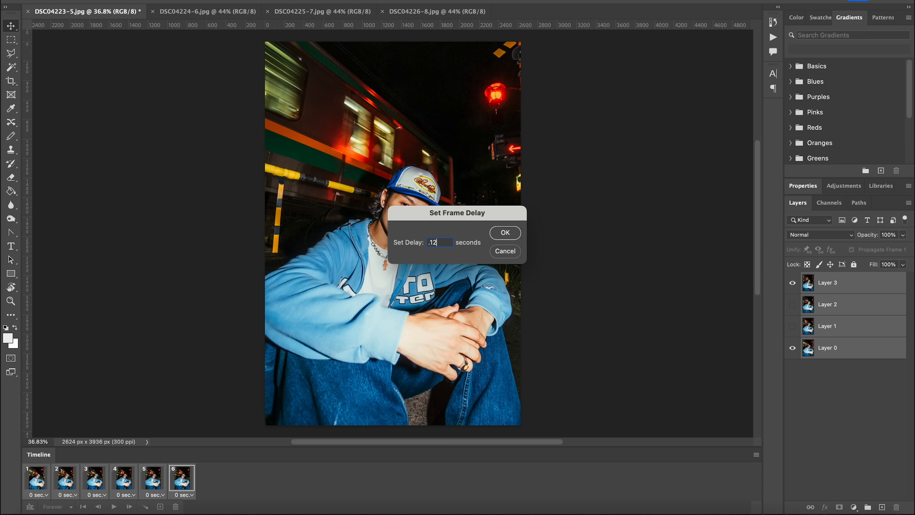
{"action": "key", "text": "Return"}
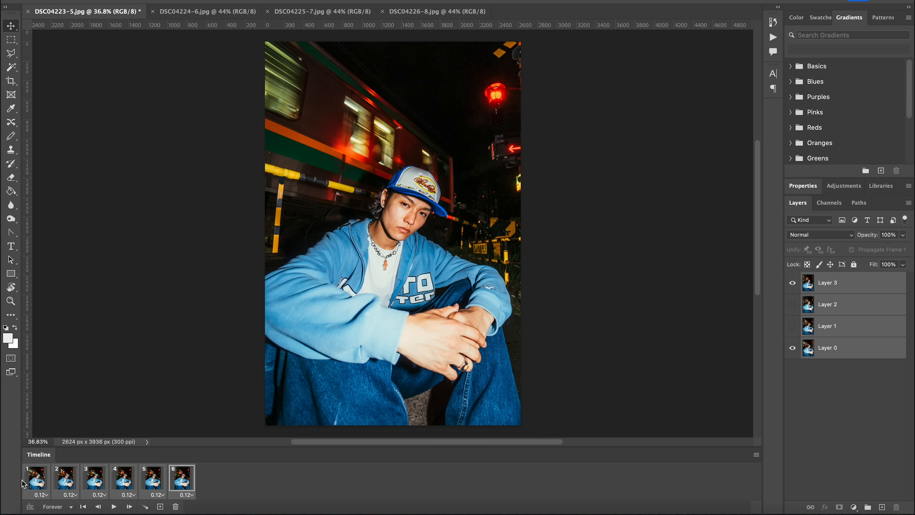
- Play the animation from frame 1 to preview the wiggle loop, and stop it
{"action": "left_click", "coordinate": [35, 482]}
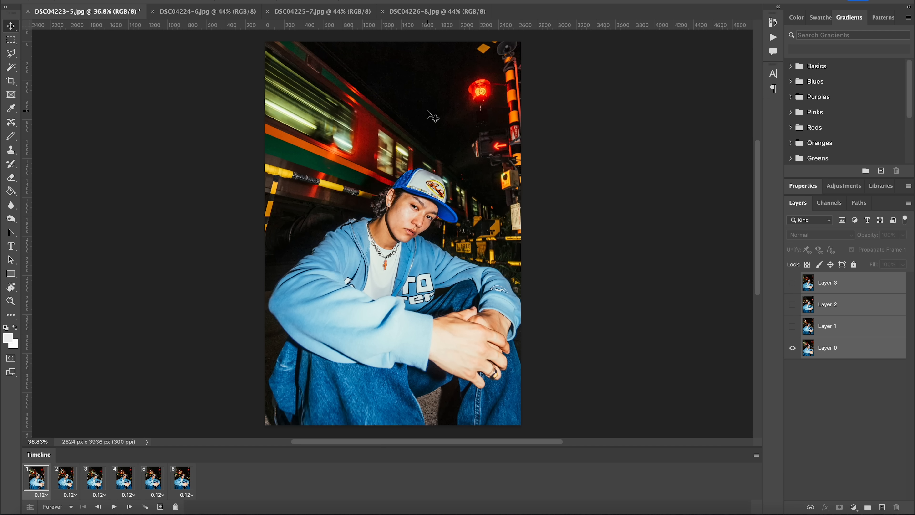
{"action": "key", "text": "space"}
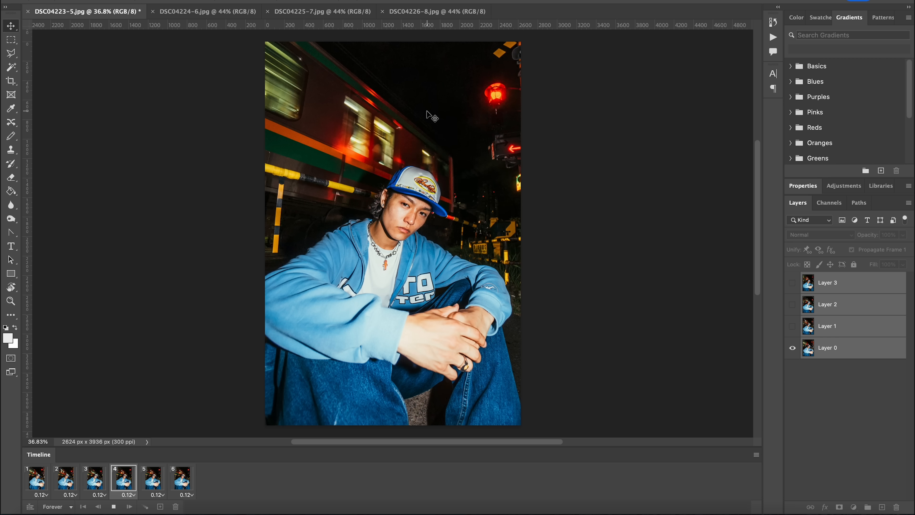
{"action": "key", "text": "space"}
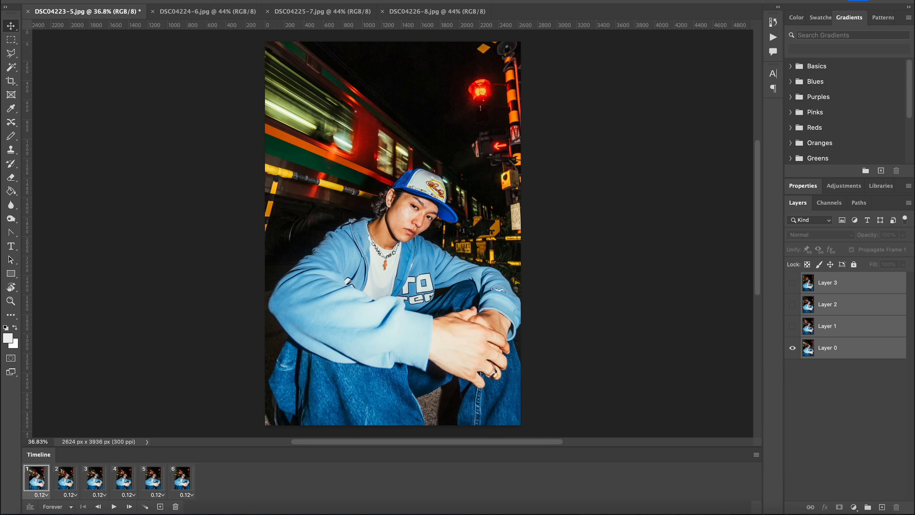
- Open Save for Web (Legacy) for the animation and set the GIF's height to 2000 px
{"action": "left_click", "coordinate": [78, 1]}
{"action": "mouse_move", "coordinate": [137, 120]}
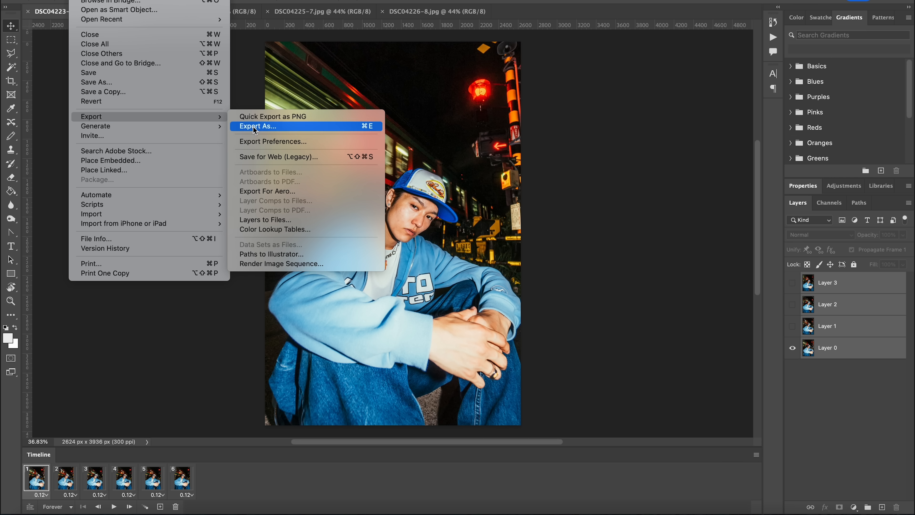
{"action": "left_click", "coordinate": [259, 156]}
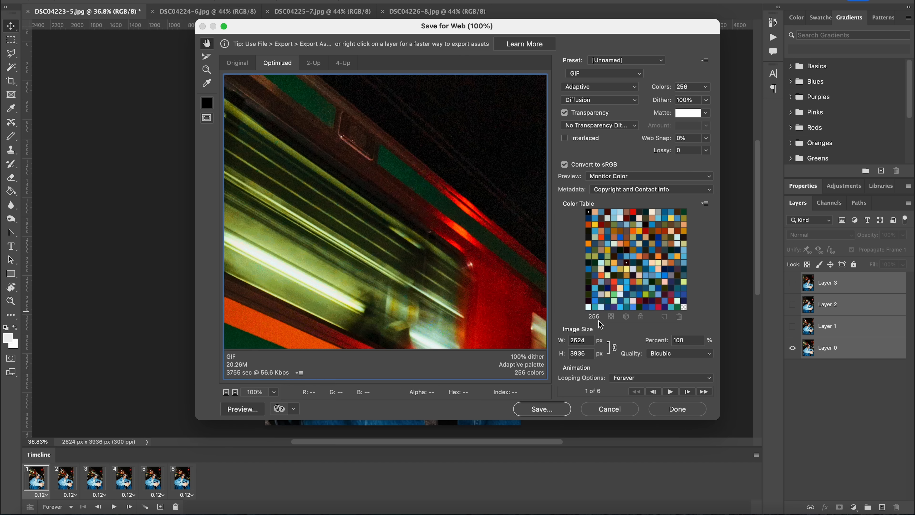
{"action": "double_click", "coordinate": [584, 355]}
{"action": "type", "text": "2000"}
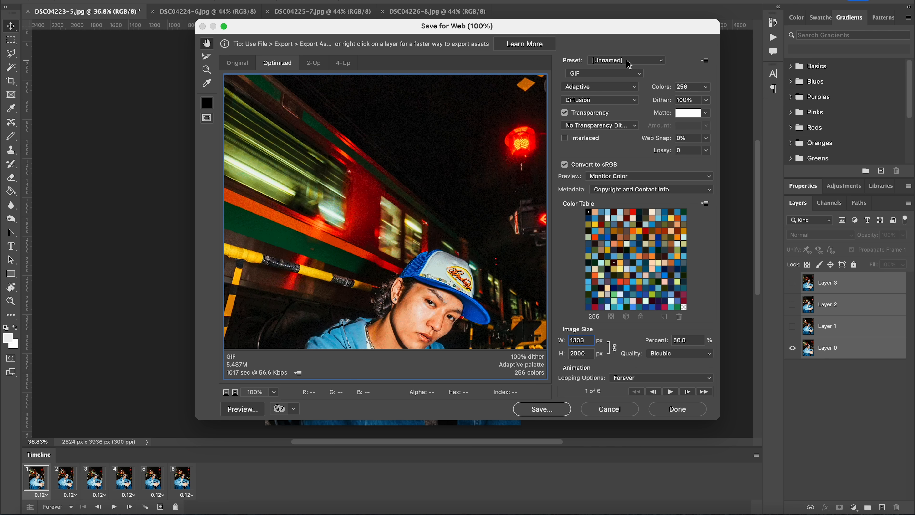
{"action": "left_click_drag", "start_coordinate": [645, 29], "coordinate": [644, 12]}
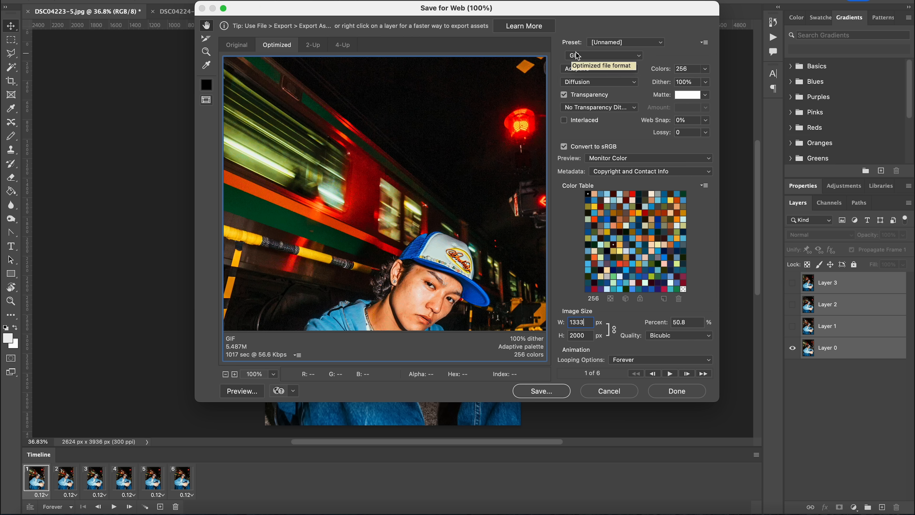
- Review the color reduction and dither options for the GIF export
{"action": "left_click", "coordinate": [617, 69]}
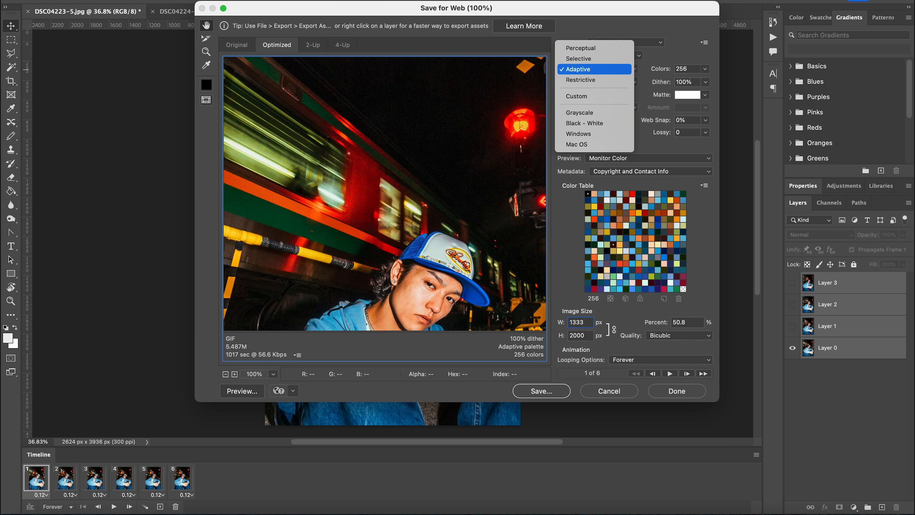
{"action": "left_click", "coordinate": [672, 57]}
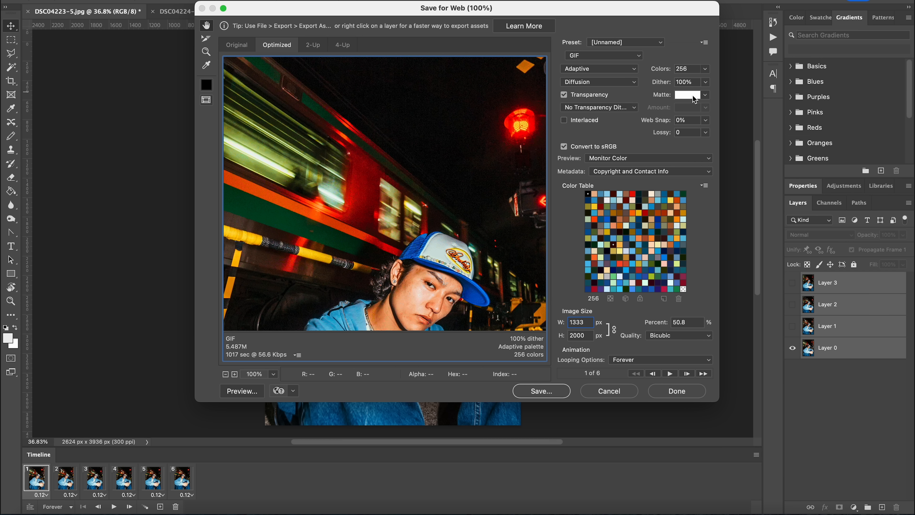
{"action": "left_click", "coordinate": [622, 86]}
{"action": "left_click", "coordinate": [616, 85]}
{"action": "left_click", "coordinate": [227, 374]}
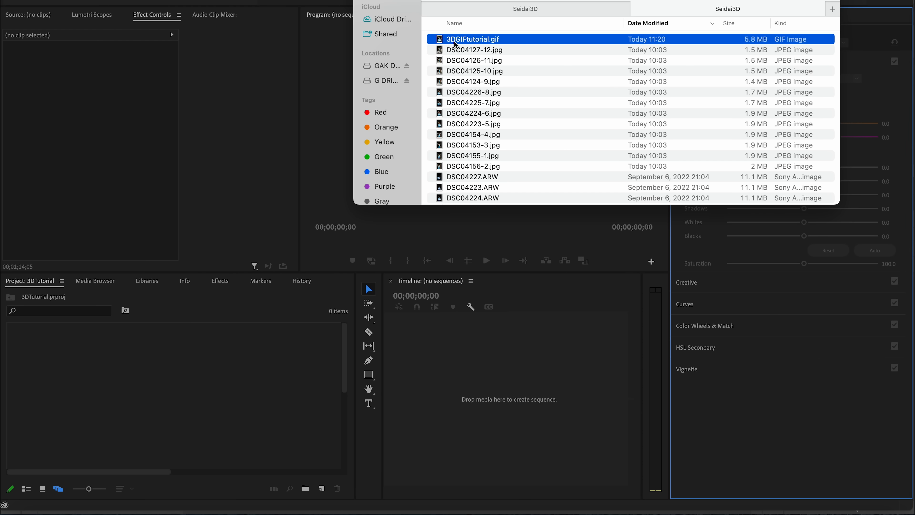
- In Premiere Pro, place 3DGIFtutorial.gif on the empty timeline to create a sequence from it
{"action": "left_click_drag", "start_coordinate": [453, 44], "coordinate": [451, 374]}
{"action": "left_click", "coordinate": [499, 367]}
{"action": "key", "text": "equal"}
{"action": "key", "text": "equal"}
{"action": "key", "text": "equal"}
{"action": "key", "text": "equal"}
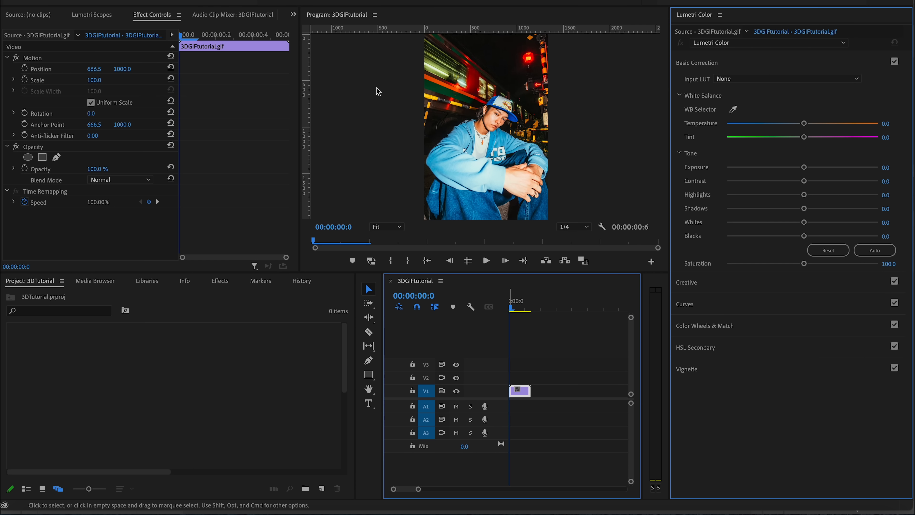
- Set the sequence's timebase to 24.00 frames/second
{"action": "left_click", "coordinate": [168, 8]}
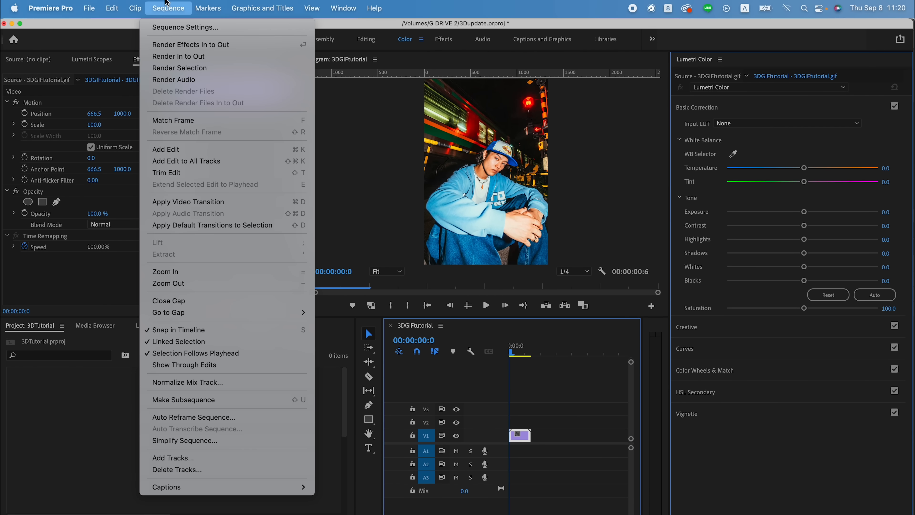
{"action": "left_click", "coordinate": [180, 27]}
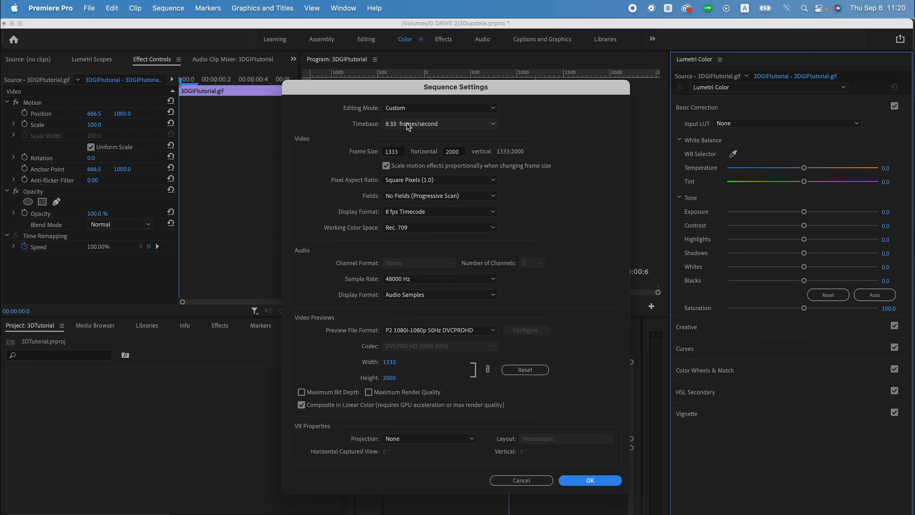
{"action": "left_click", "coordinate": [407, 123]}
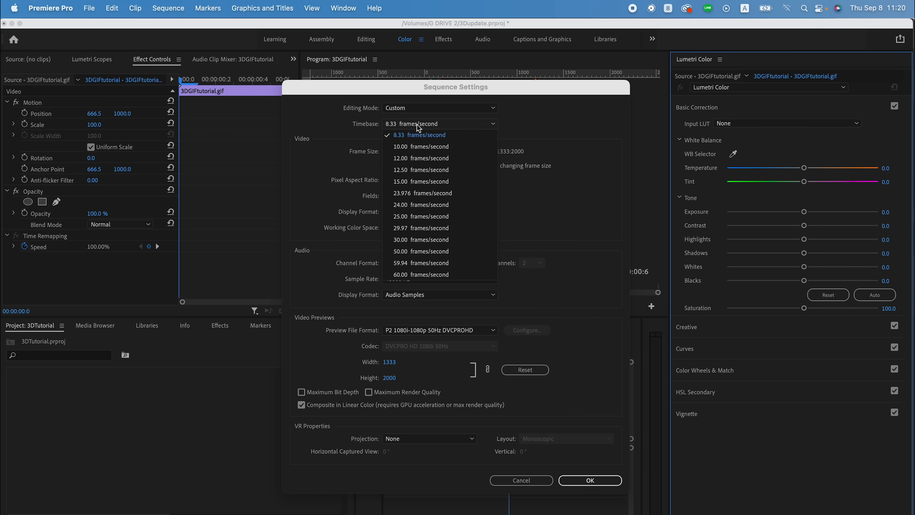
{"action": "left_click", "coordinate": [434, 207]}
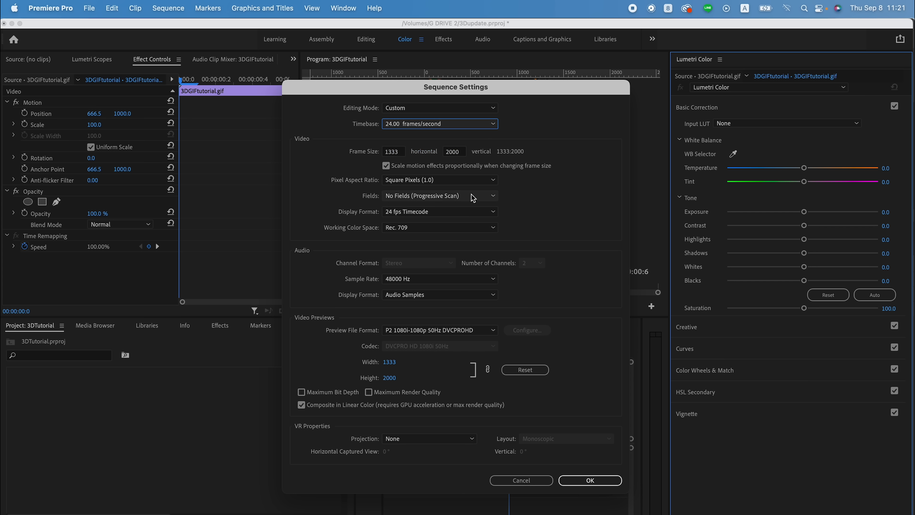
{"action": "left_click", "coordinate": [610, 483]}
{"action": "scroll", "coordinate": [509, 427], "scroll_direction": "down", "scroll_amount": 2}
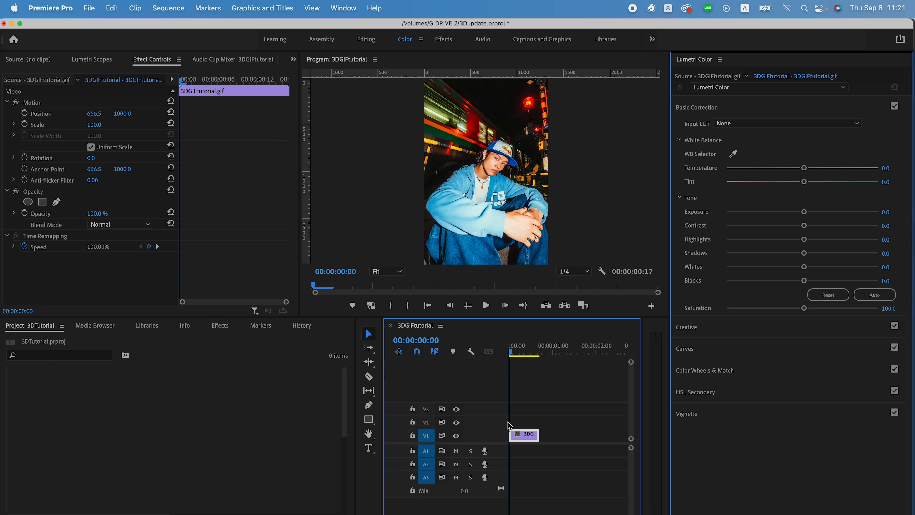
- Slow the GIF clip to 30% speed with Optical Flow time interpolation and render the sequence
{"action": "left_click", "coordinate": [518, 434]}
{"action": "left_click", "coordinate": [554, 426]}
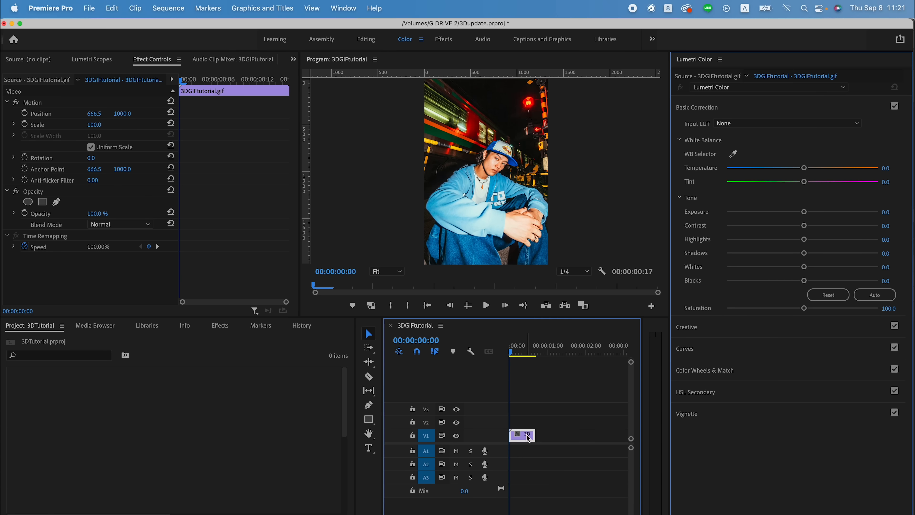
{"action": "right_click", "coordinate": [528, 437]}
{"action": "scroll", "coordinate": [561, 458], "scroll_direction": "down", "scroll_amount": 10}
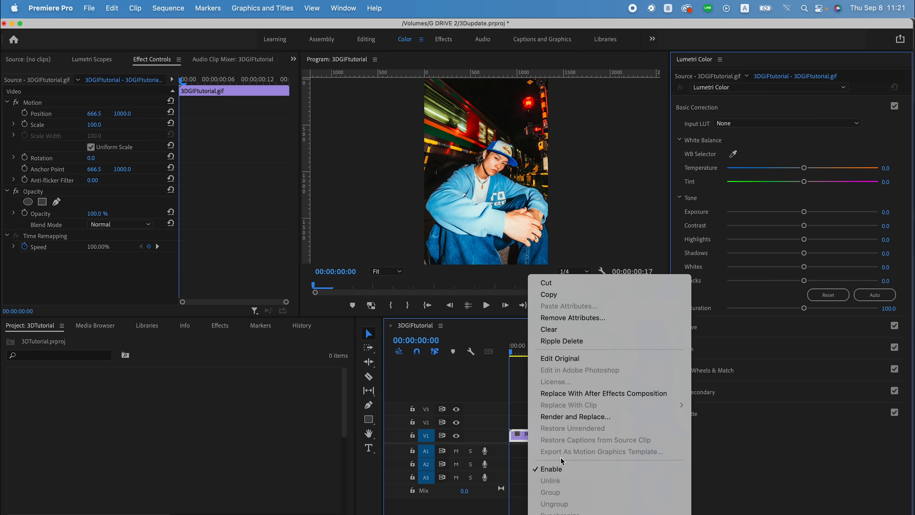
{"action": "left_click", "coordinate": [592, 422]}
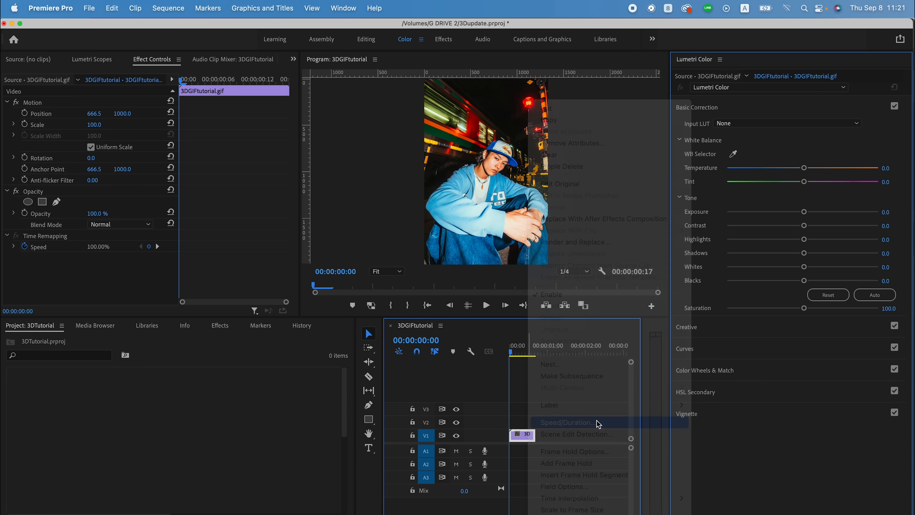
{"action": "type", "text": "30"}
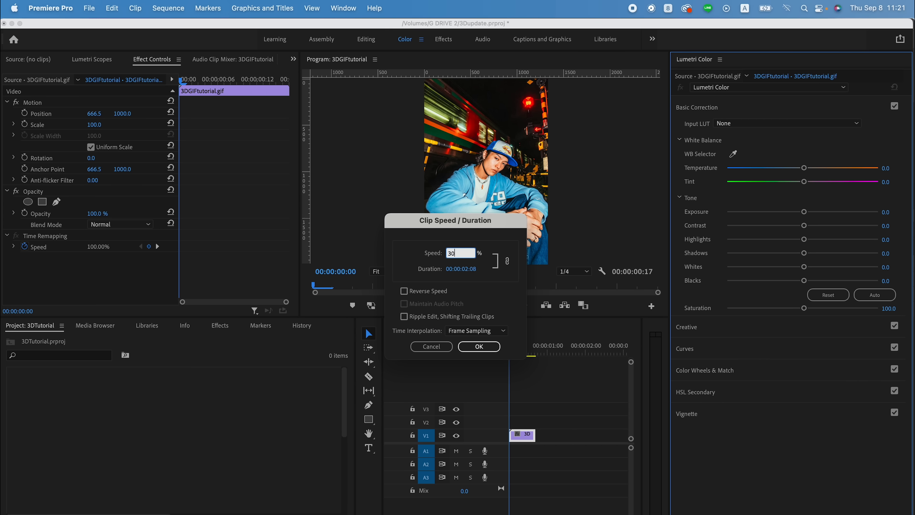
{"action": "left_click", "coordinate": [477, 332]}
{"action": "left_click", "coordinate": [481, 365]}
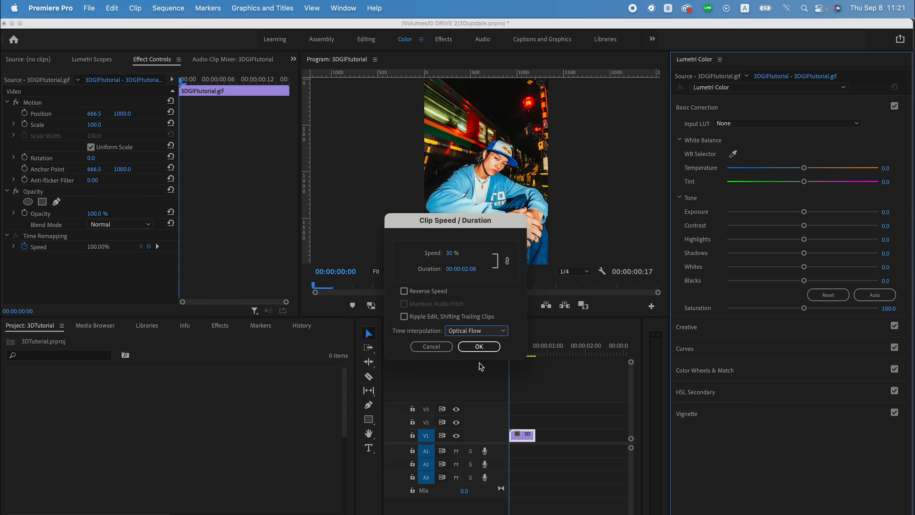
{"action": "left_click", "coordinate": [480, 346]}
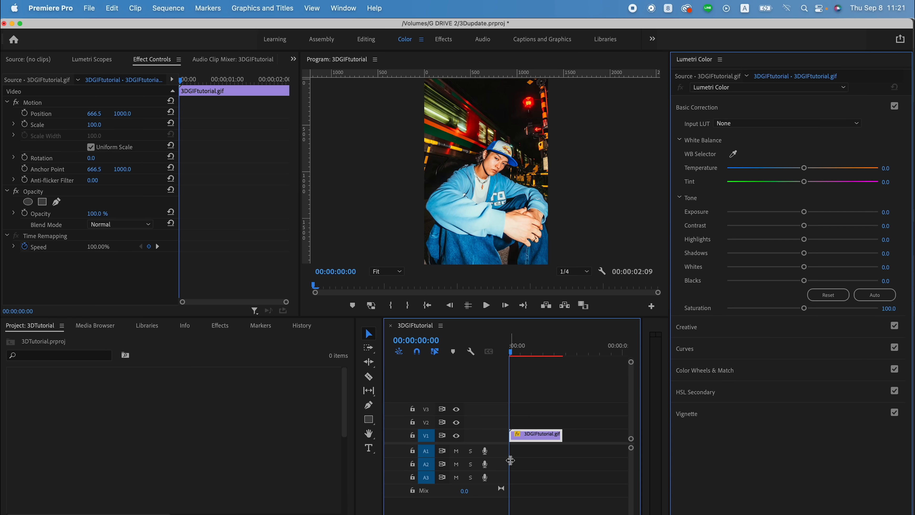
{"action": "key", "text": "Return"}
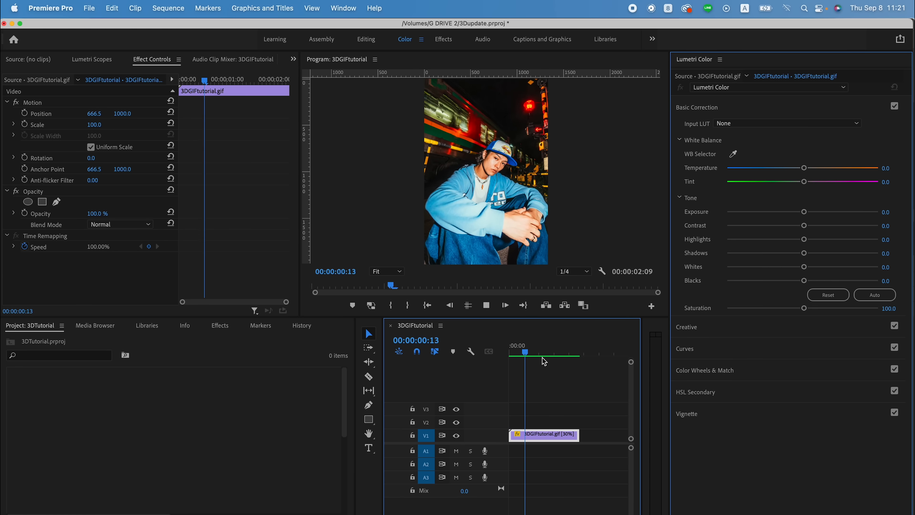
- Enlarge the program monitor and set its playback resolution to Full
{"action": "left_click_drag", "start_coordinate": [530, 317], "coordinate": [530, 406]}
{"action": "left_click", "coordinate": [568, 362]}
{"action": "left_click", "coordinate": [573, 370]}
- Play the slowed clip twice from the start of the sequence and return to the first frame
{"action": "left_click_drag", "start_coordinate": [545, 437], "coordinate": [474, 436]}
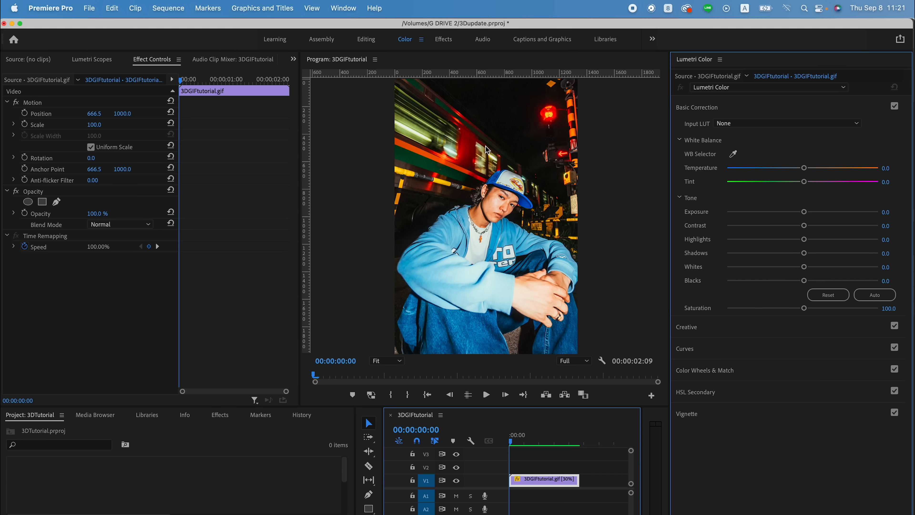
{"action": "key", "text": "space"}
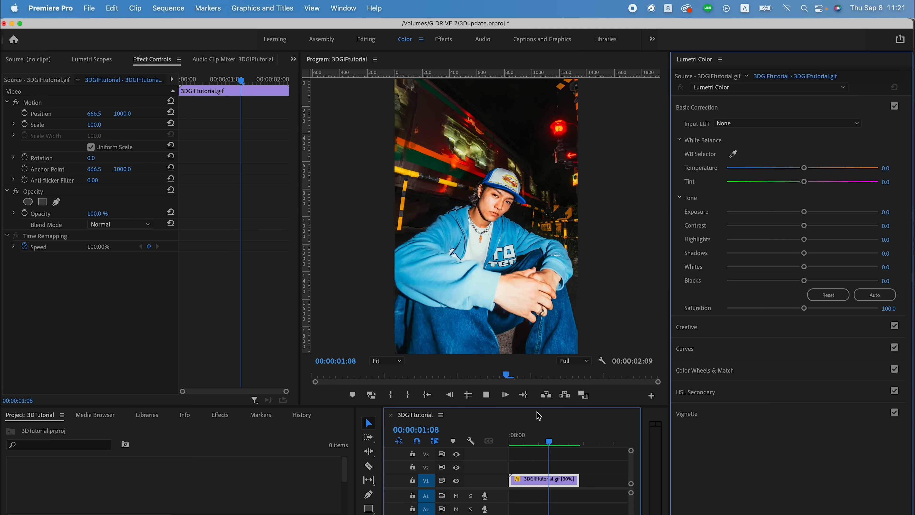
{"action": "left_click_drag", "start_coordinate": [529, 442], "coordinate": [498, 442]}
{"action": "key", "text": "space"}
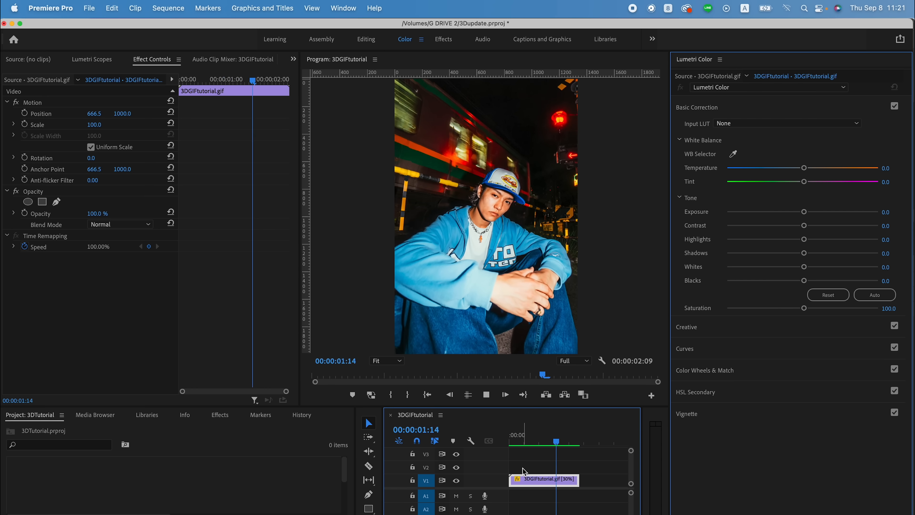
{"action": "left_click_drag", "start_coordinate": [526, 442], "coordinate": [503, 441]}
- Ripple-trim about 11 frames off the start of the GIF clip and step through its first frames
{"action": "left_click_drag", "start_coordinate": [511, 480], "coordinate": [526, 480]}
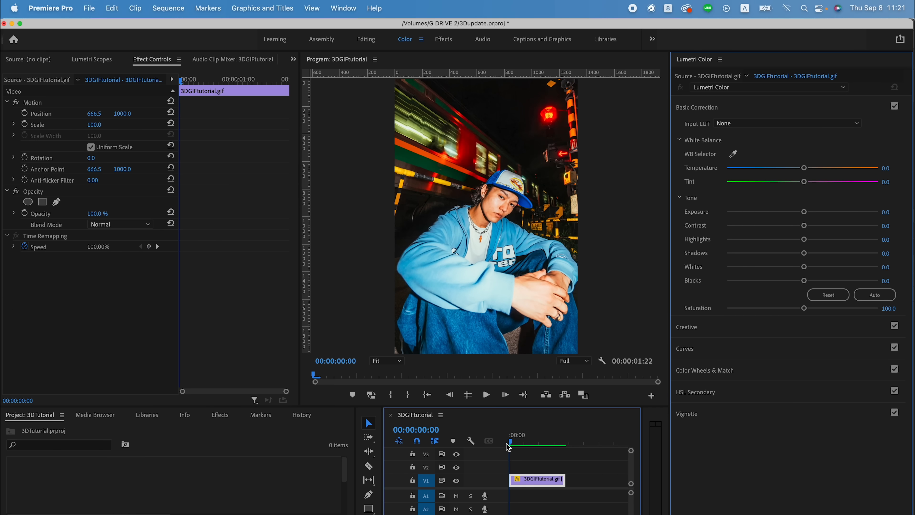
{"action": "key", "text": "Right"}
{"action": "key", "text": "Left"}
{"action": "key", "text": "Right"}
{"action": "key", "text": "Right"}
{"action": "key", "text": "Right"}
{"action": "key", "text": "Left"}
{"action": "key", "text": "Left"}
{"action": "key", "text": "Left"}
{"action": "key", "text": "Right"}
- Trim about 18 frames off the end of the GIF clip, ending it at 00:00:01:04
{"action": "left_click_drag", "start_coordinate": [508, 446], "coordinate": [573, 441]}
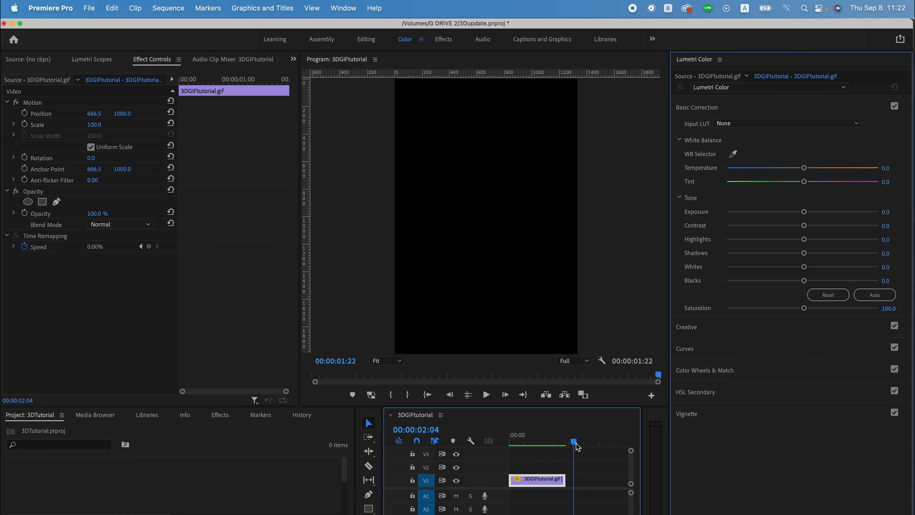
{"action": "left_click_drag", "start_coordinate": [561, 481], "coordinate": [547, 481]}
{"action": "left_click_drag", "start_coordinate": [569, 483], "coordinate": [543, 483]}
- Nest the trimmed GIF clip on V1, accepting the default name
{"action": "left_click", "coordinate": [531, 464]}
{"action": "left_click", "coordinate": [529, 479]}
{"action": "key", "text": "alt+n"}
{"action": "key", "text": "Return"}
{"action": "left_click", "coordinate": [529, 481]}
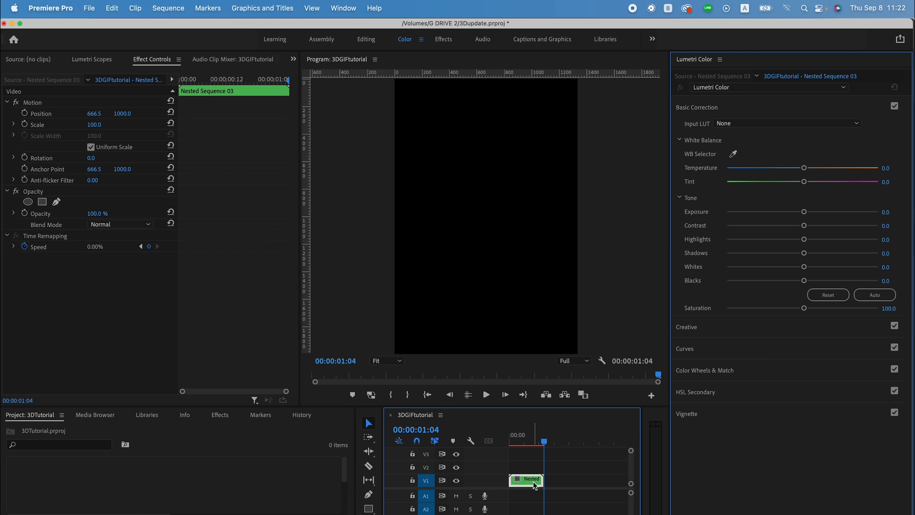
- Copy the nested clip to V2 directly after the original and reverse the copy's speed
{"action": "left_click_drag", "start_coordinate": [525, 481], "coordinate": [569, 470]}
{"action": "right_click", "coordinate": [564, 469]}
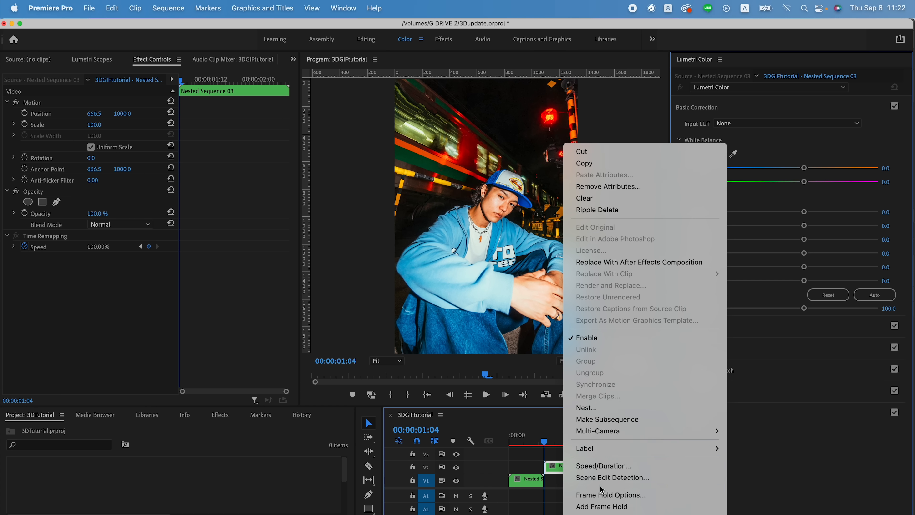
{"action": "left_click", "coordinate": [612, 466]}
{"action": "left_click", "coordinate": [417, 293]}
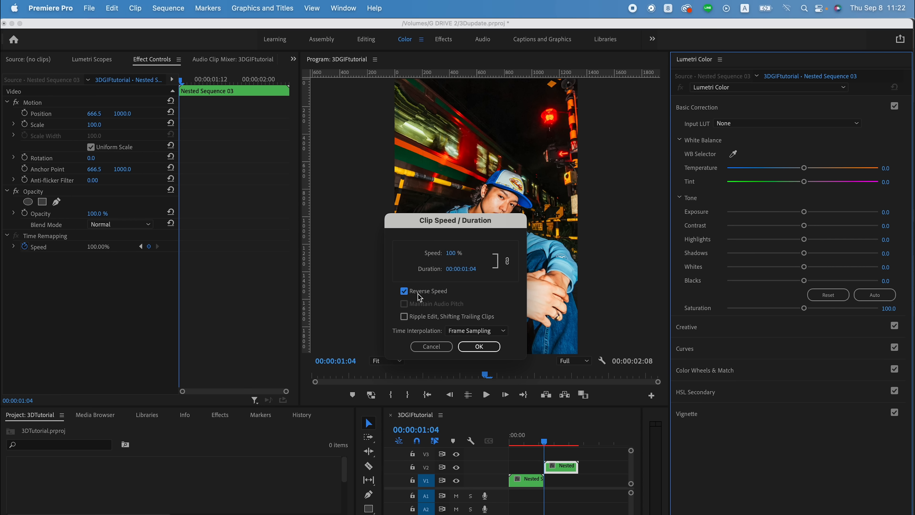
{"action": "left_click", "coordinate": [483, 349]}
- Trim one frame off the start of the reversed V2 clip, closing the gap, and render the sequence
{"action": "scroll", "coordinate": [555, 465], "scroll_direction": "up", "scroll_amount": 4}
{"action": "scroll", "coordinate": [556, 465], "scroll_direction": "left", "scroll_amount": 3}
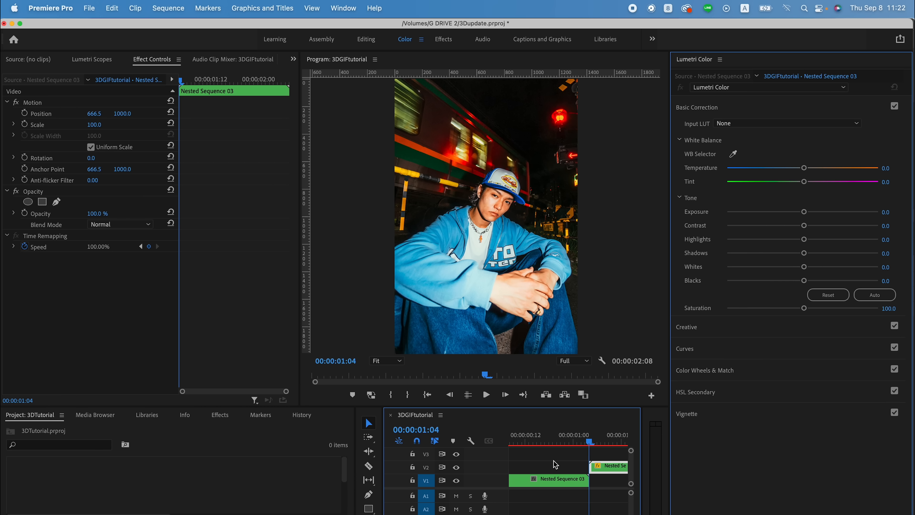
{"action": "left_click", "coordinate": [597, 453]}
{"action": "scroll", "coordinate": [598, 453], "scroll_direction": "up", "scroll_amount": 2}
{"action": "left_click_drag", "start_coordinate": [586, 440], "coordinate": [597, 468]}
{"action": "left_click_drag", "start_coordinate": [611, 469], "coordinate": [598, 470]}
{"action": "key", "text": "minus"}
{"action": "key", "text": "minus"}
{"action": "key", "text": "minus"}
{"action": "key", "text": "minus"}
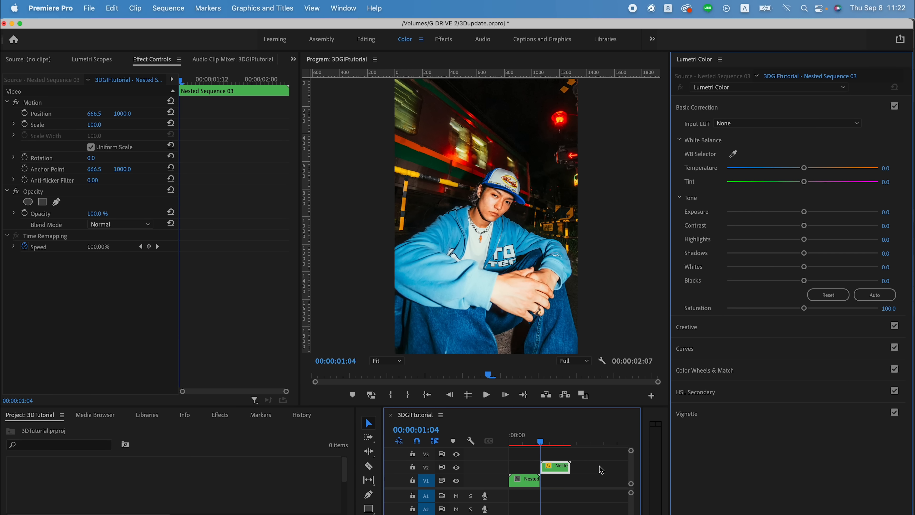
{"action": "key", "text": "Return"}
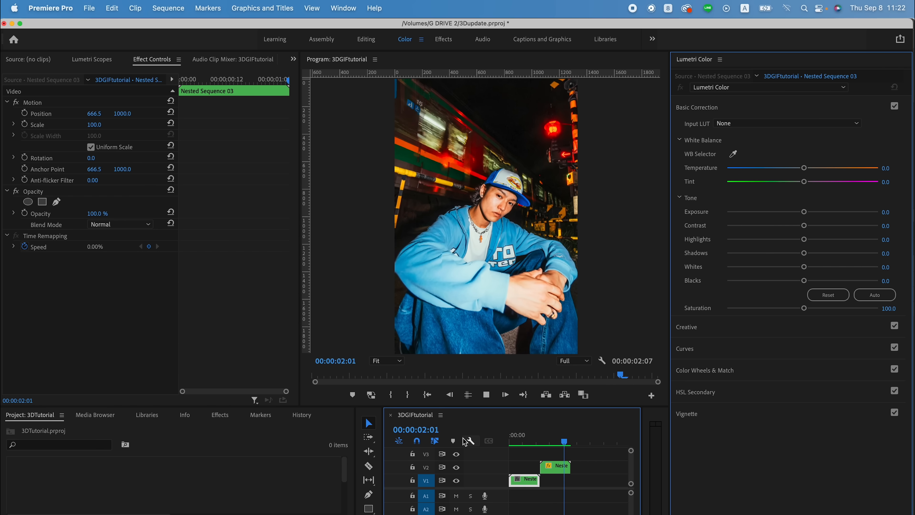
- Nest the forward and reversed clips together and place two copies of the nest back to back on V2
{"action": "left_click_drag", "start_coordinate": [582, 461], "coordinate": [598, 471]}
{"action": "key", "text": "minus"}
- Render the extended sequence and play it from the start to preview the loop
{"action": "key", "text": "Return"}
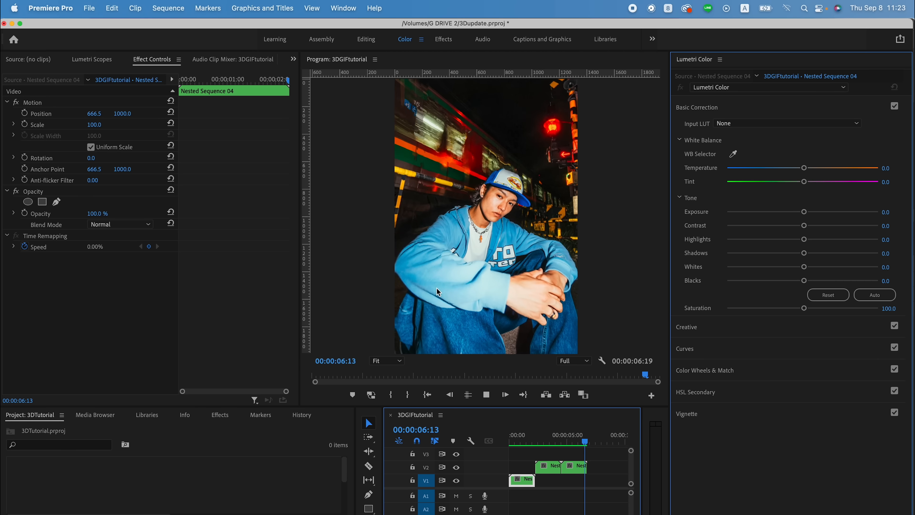
{"action": "key", "text": "Home"}
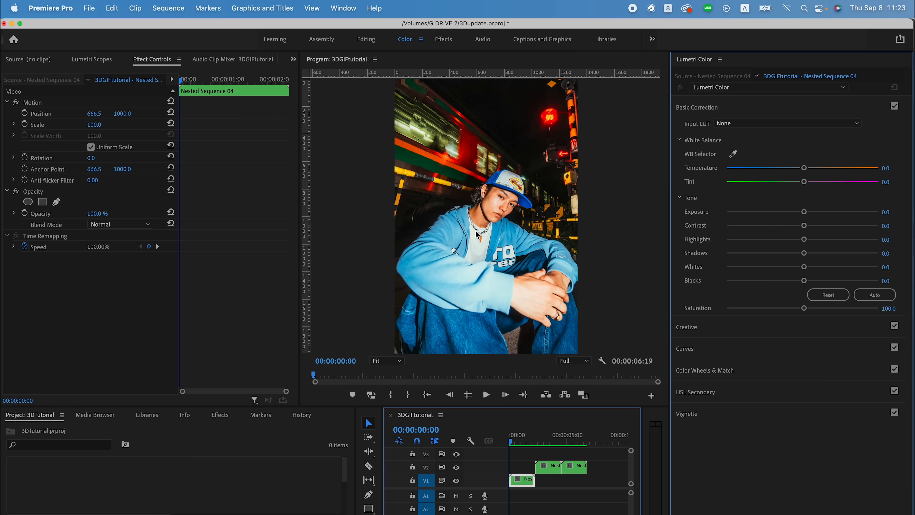
{"action": "key", "text": "space"}
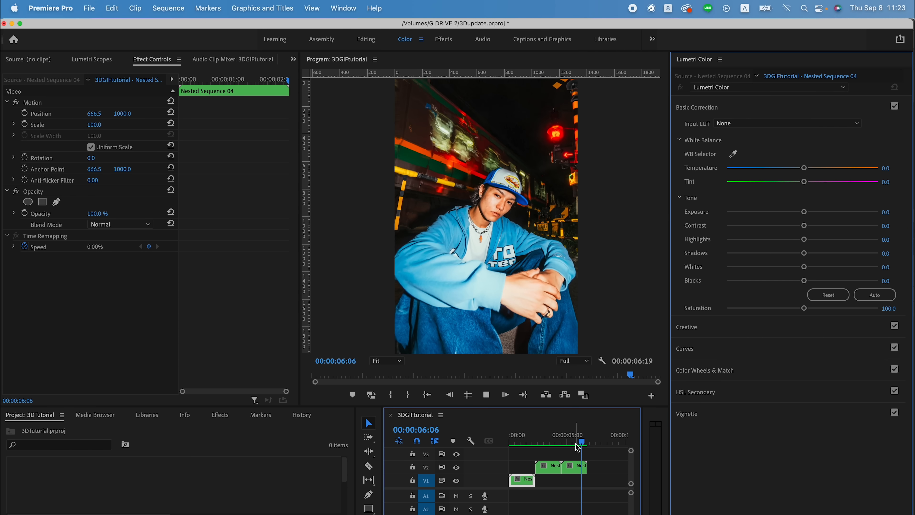
- Export the sequence in H.264 format and place the exported 3DGIFtutorial.mp4 at the start of V2
{"action": "left_click", "coordinate": [50, 8]}
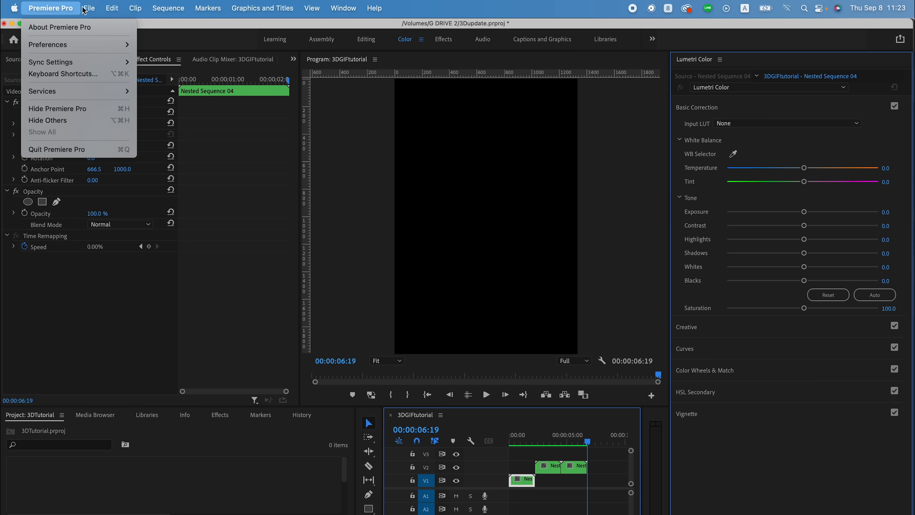
{"action": "mouse_move", "coordinate": [89, 8]}
{"action": "mouse_move", "coordinate": [126, 343]}
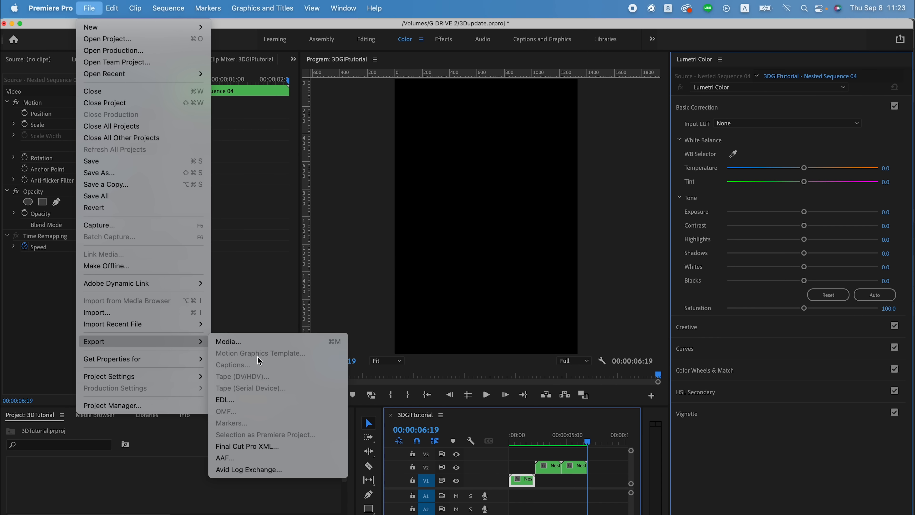
{"action": "left_click", "coordinate": [256, 346]}
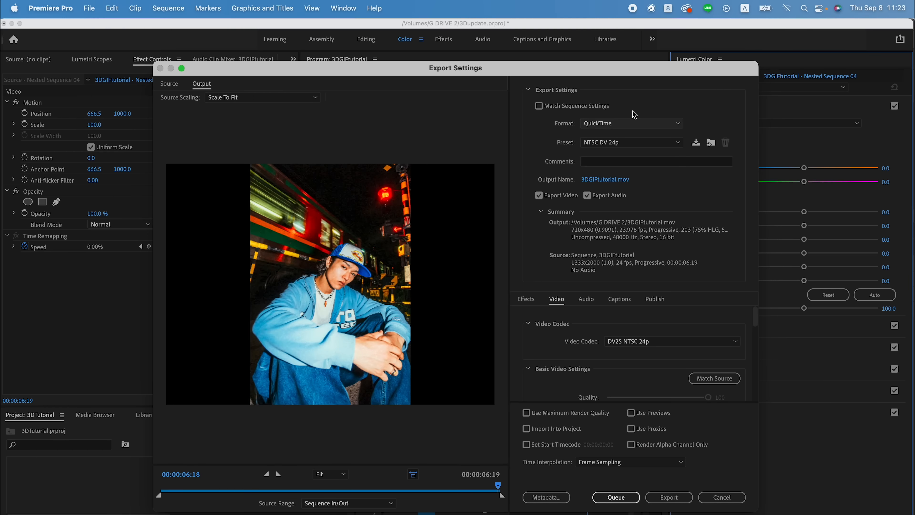
{"action": "left_click", "coordinate": [634, 123]}
{"action": "left_click", "coordinate": [620, 225]}
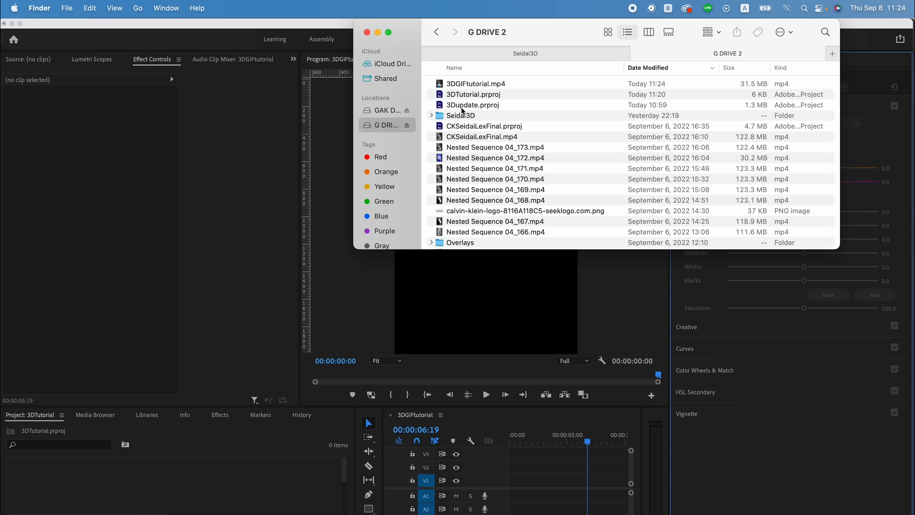
{"action": "left_click_drag", "start_coordinate": [473, 83], "coordinate": [518, 470]}
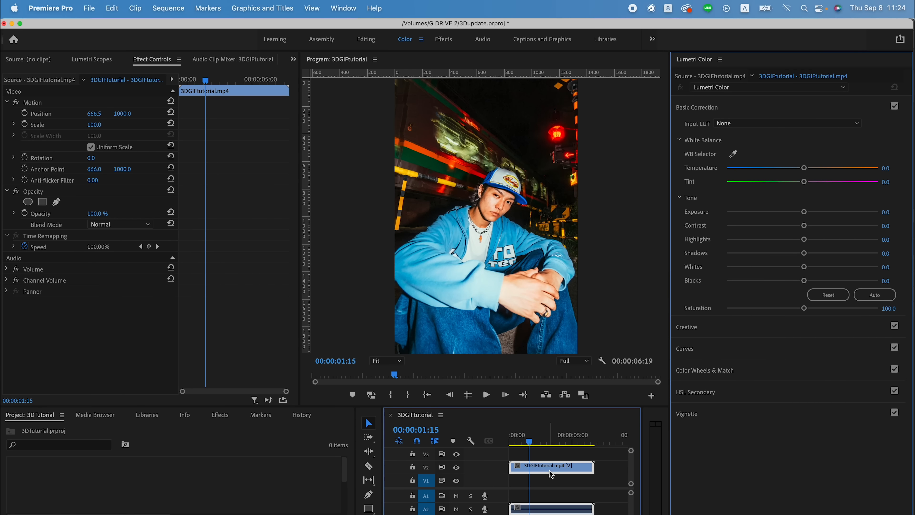
- Set the speed of the 3DGIFtutorial.mp4 clip to 200% and play the sequence from the start
{"action": "right_click", "coordinate": [550, 468]}
{"action": "left_click", "coordinate": [600, 465]}
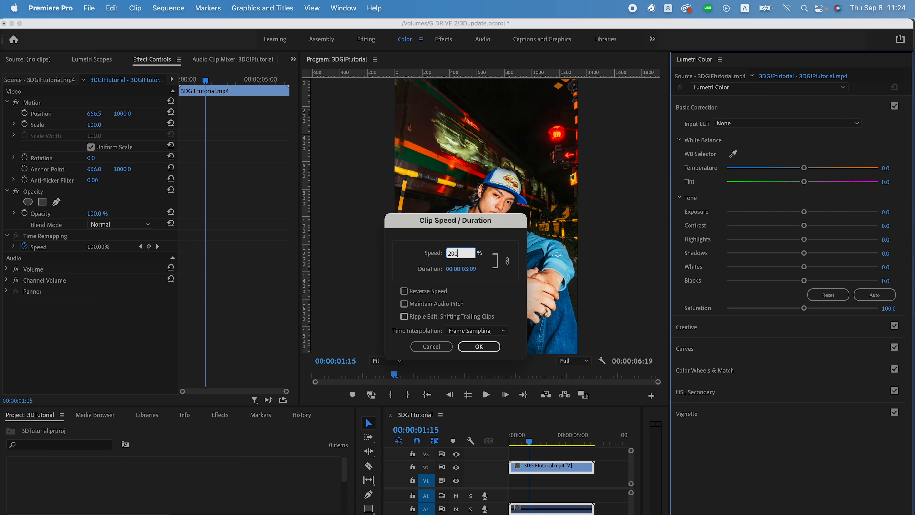
{"action": "key", "text": "Return"}
{"action": "key", "text": "Home"}
{"action": "key", "text": "space"}
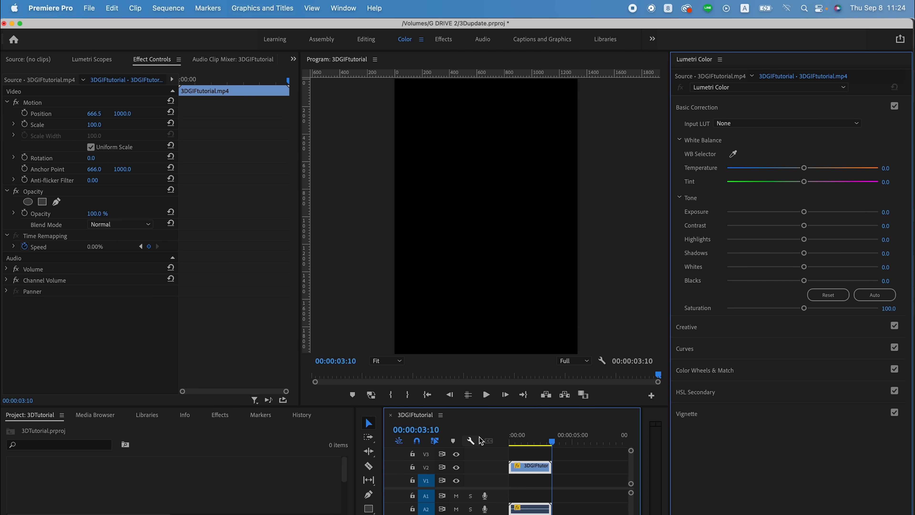
- Set the V2 clip's speed to about 150%, place a copy directly after it, and preview the sequence
{"action": "right_click", "coordinate": [520, 465]}
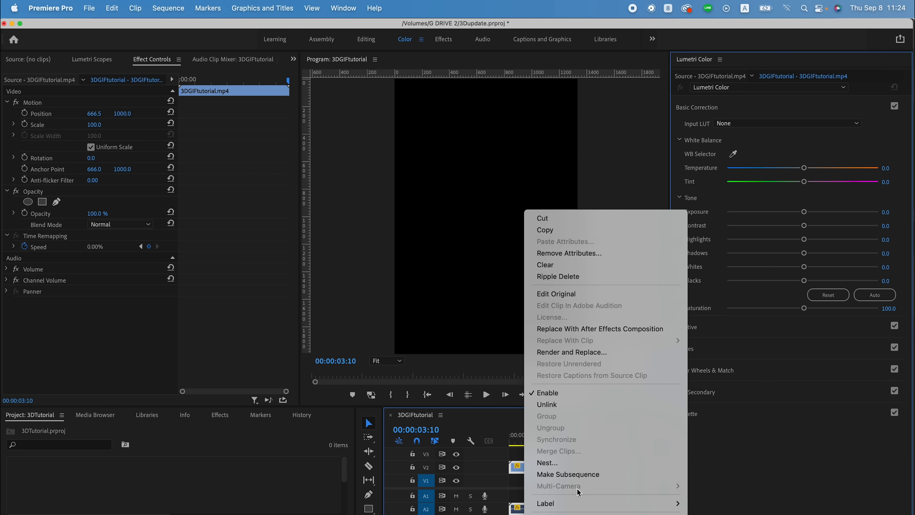
{"action": "left_click", "coordinate": [587, 439]}
{"action": "key", "text": "Return"}
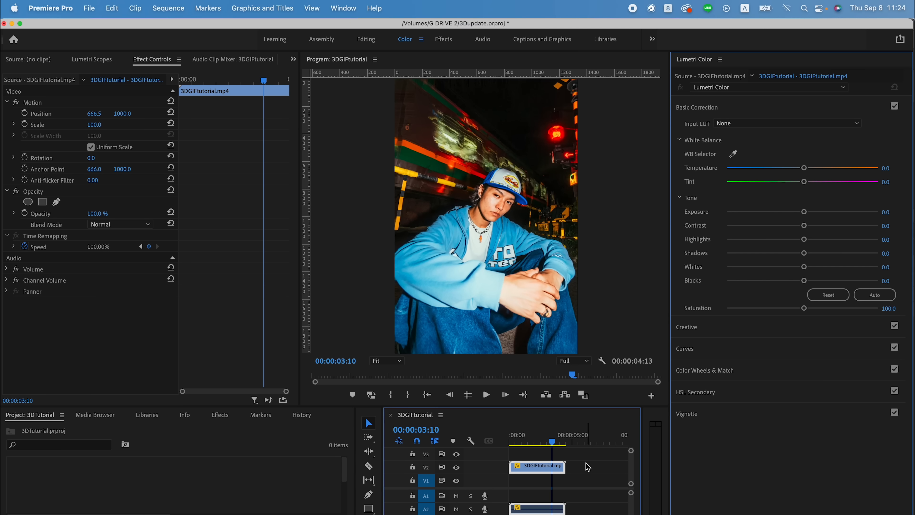
{"action": "key", "text": "space"}
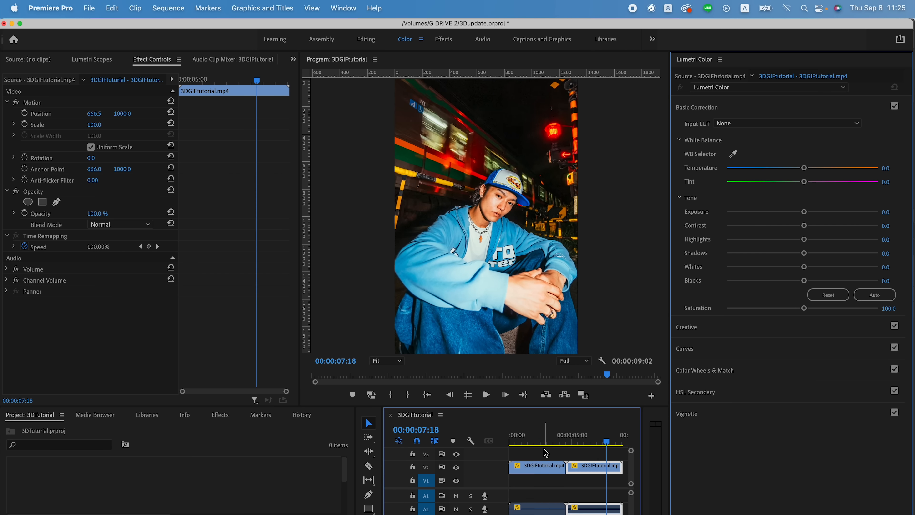
{"action": "key", "text": "space"}
{"action": "key", "text": "Home"}
- Set the time interpolation of the first V2 clip to Optical Flow
{"action": "right_click", "coordinate": [525, 473]}
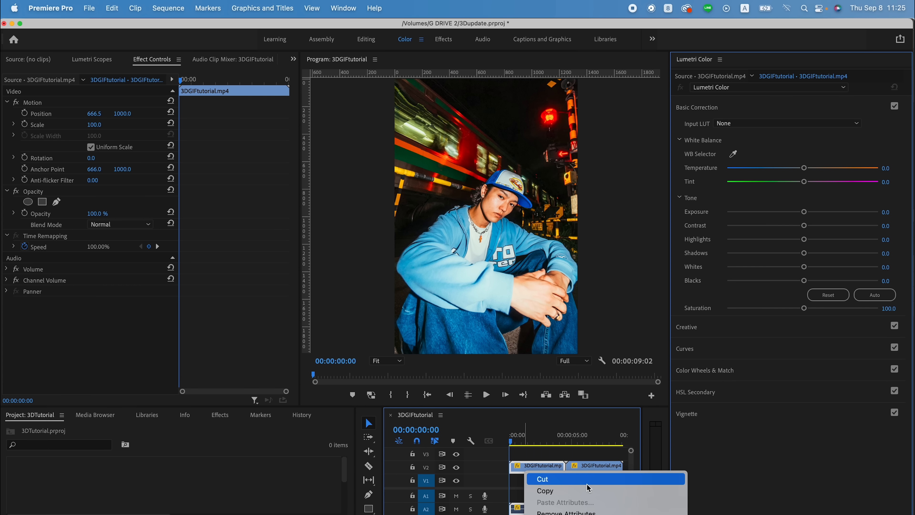
{"action": "left_click", "coordinate": [562, 465]}
{"action": "left_click", "coordinate": [499, 331]}
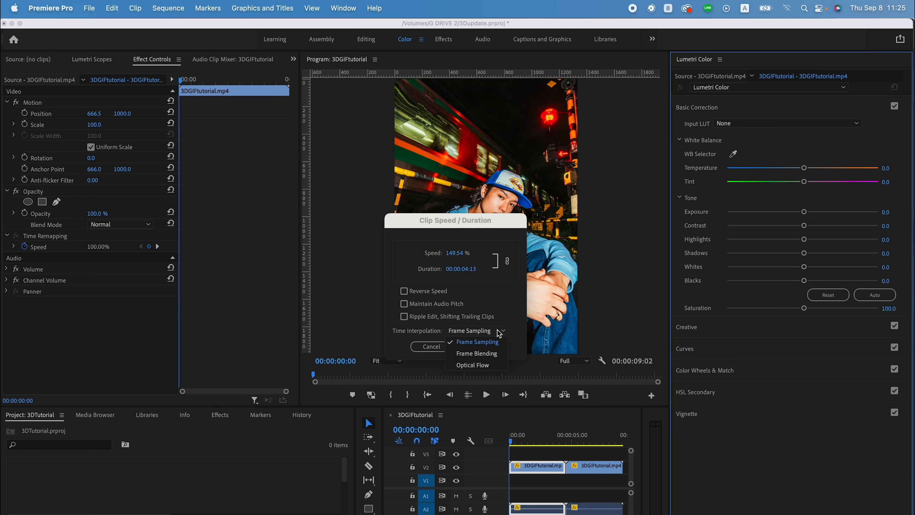
{"action": "left_click", "coordinate": [498, 366]}
{"action": "left_click", "coordinate": [492, 348]}
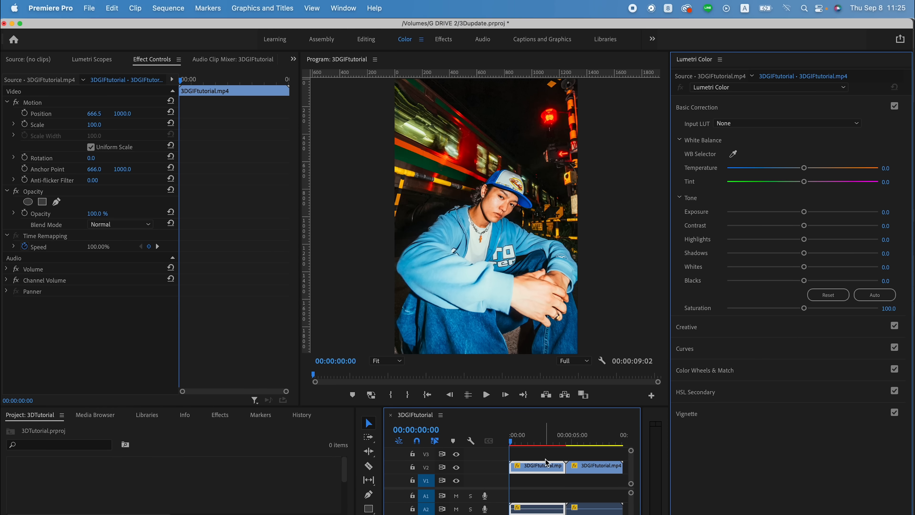
{"action": "key", "text": "minus"}
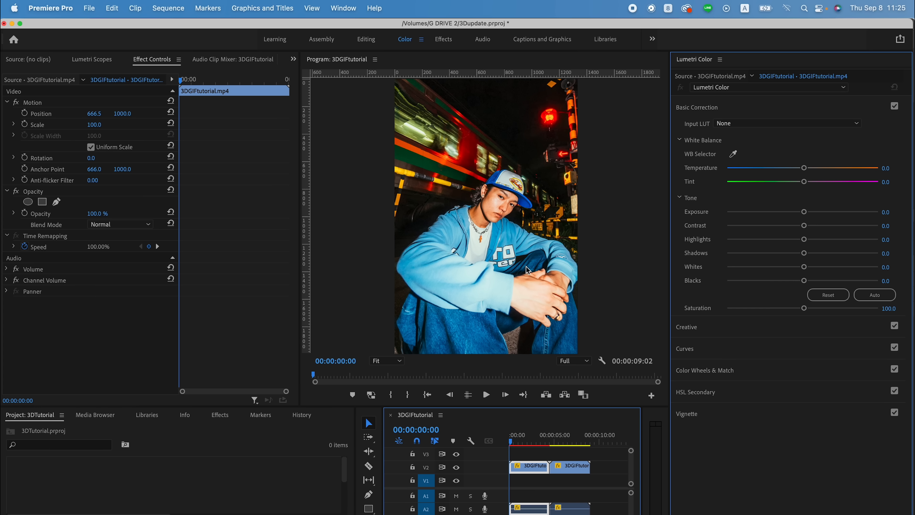